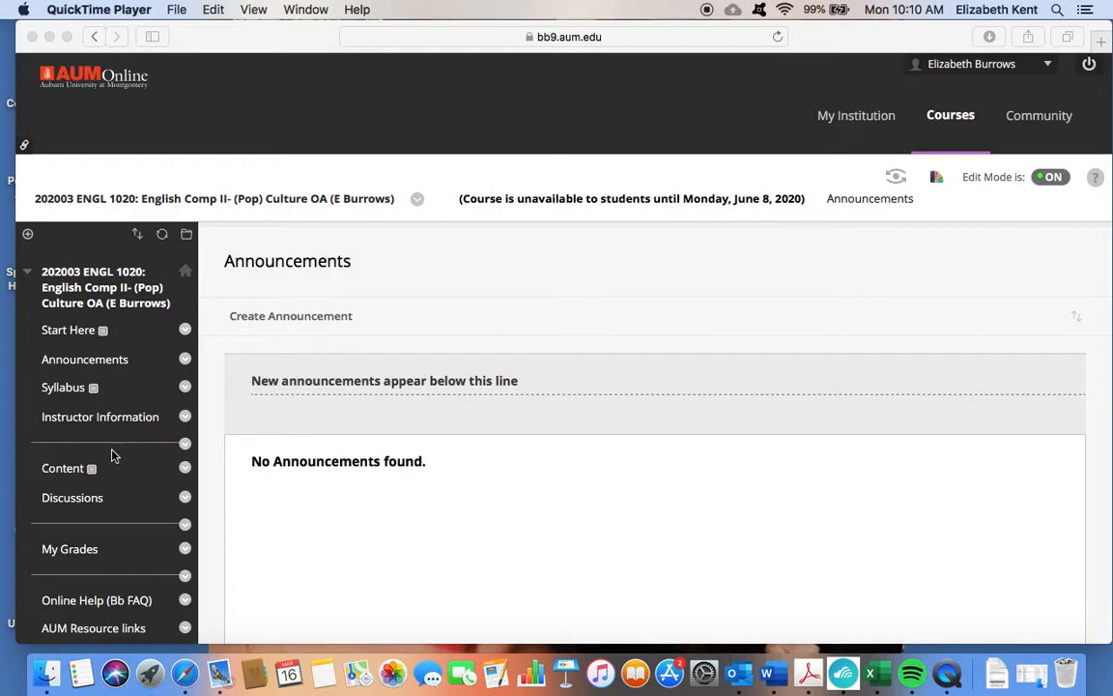
- Create a content folder named "Assignments" in the course's Content area
click(67, 472)
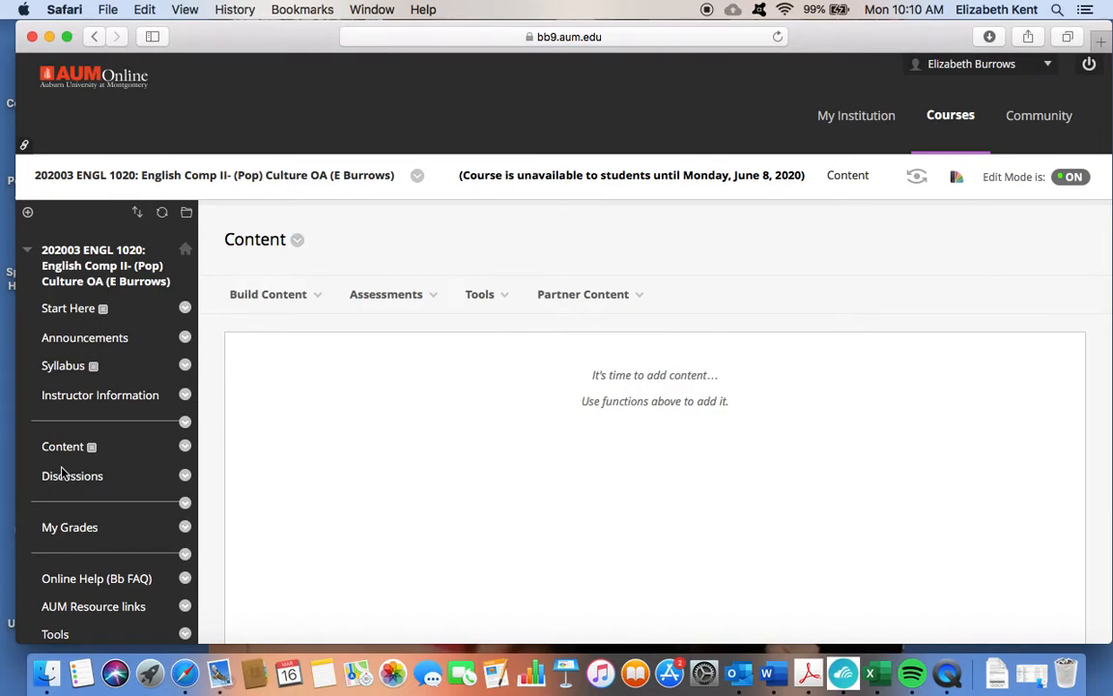
click(302, 305)
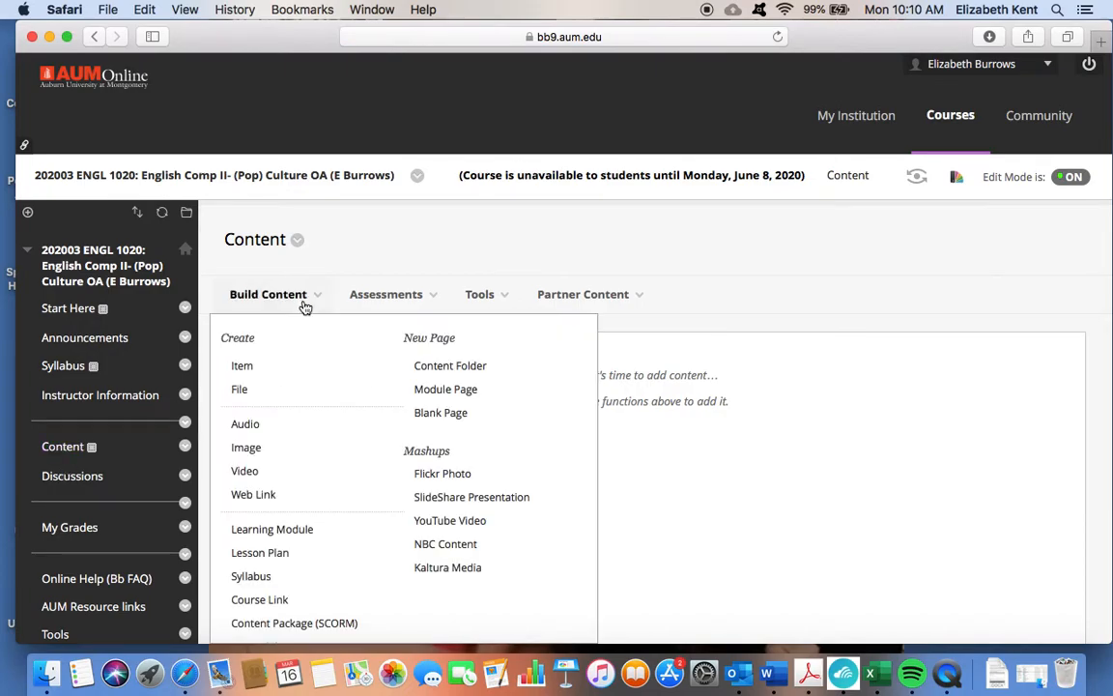
click(443, 371)
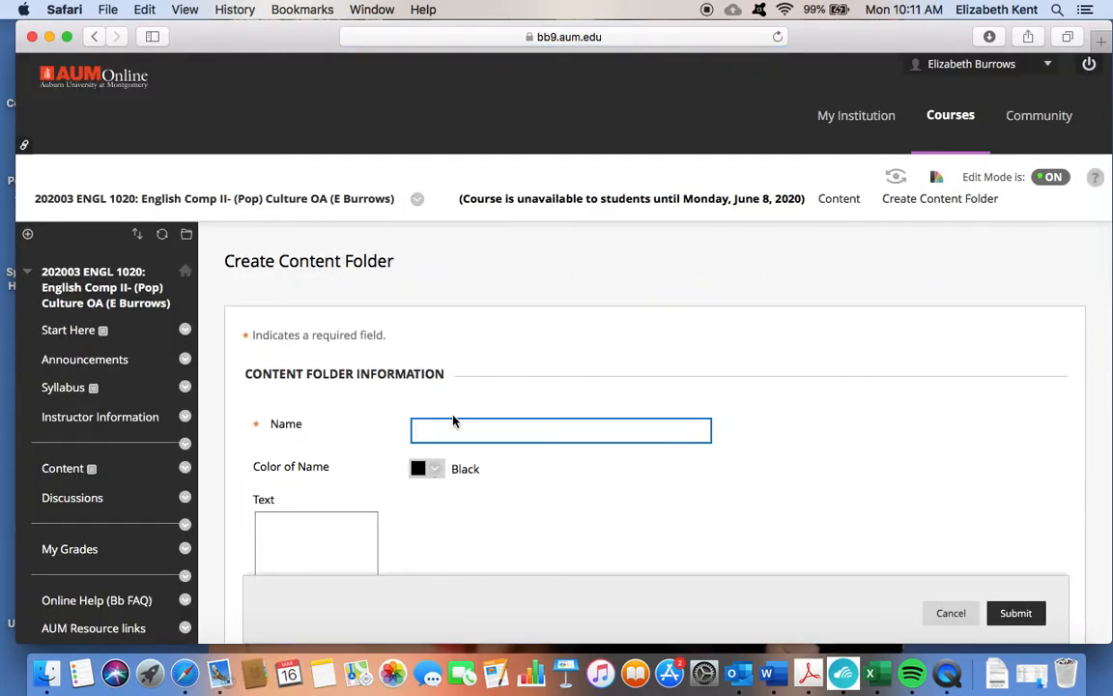
text(Assignments)
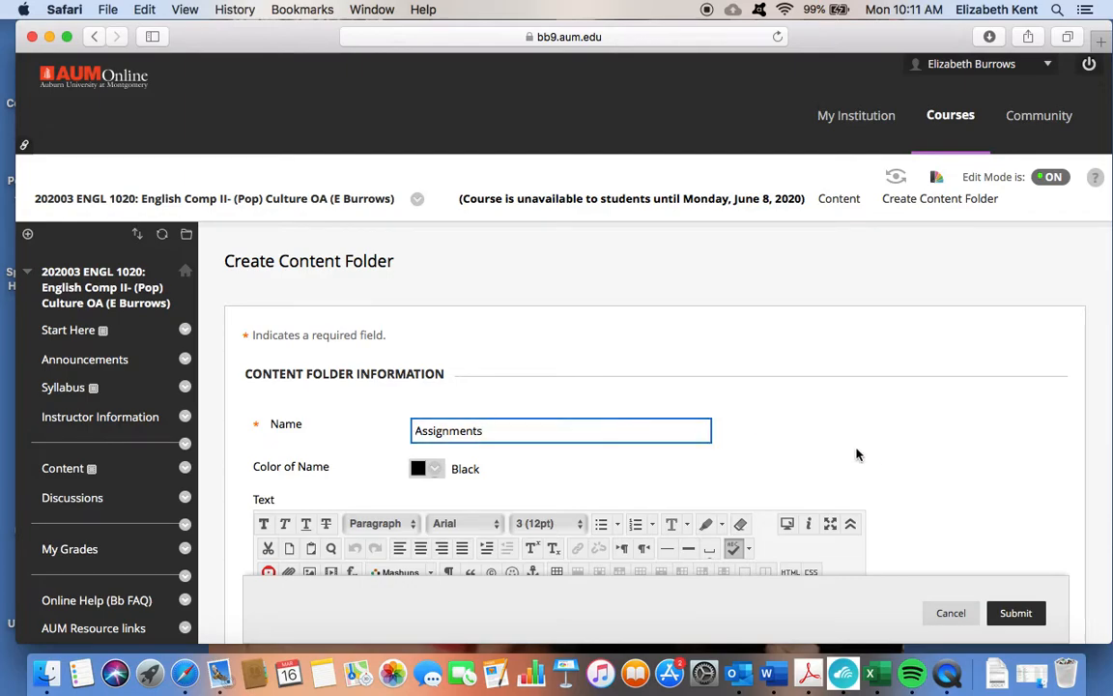
scroll(862, 458, down, 3)
click(1020, 614)
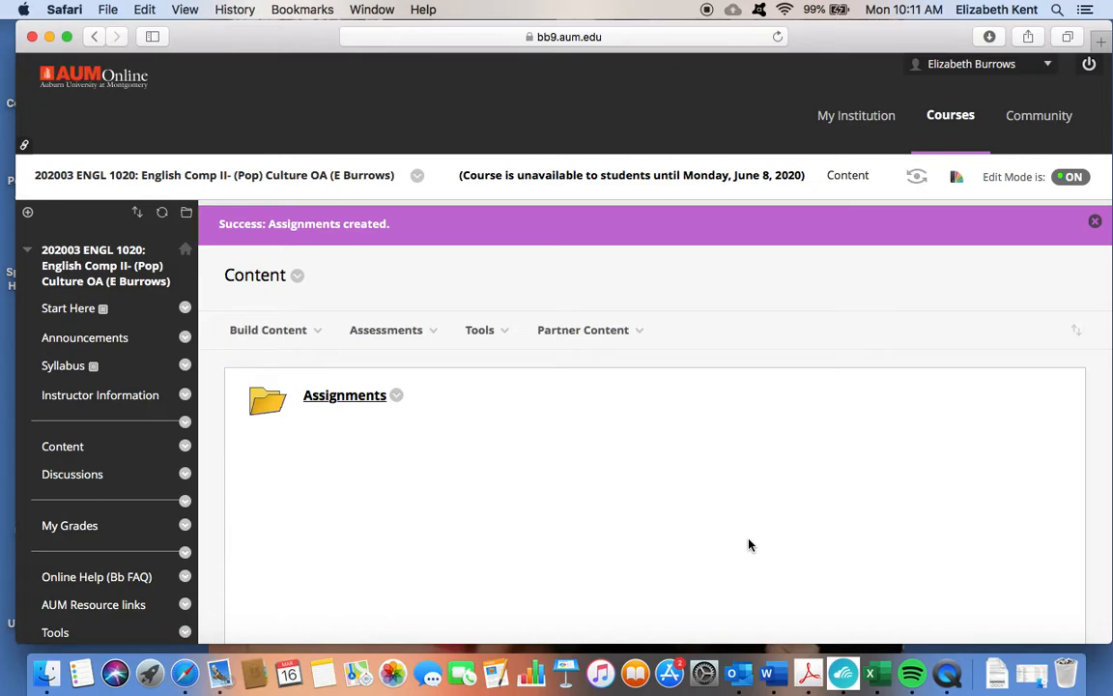
- Start a new assignment inside the Assignments folder and name it "Unit 1"
click(386, 331)
click(333, 397)
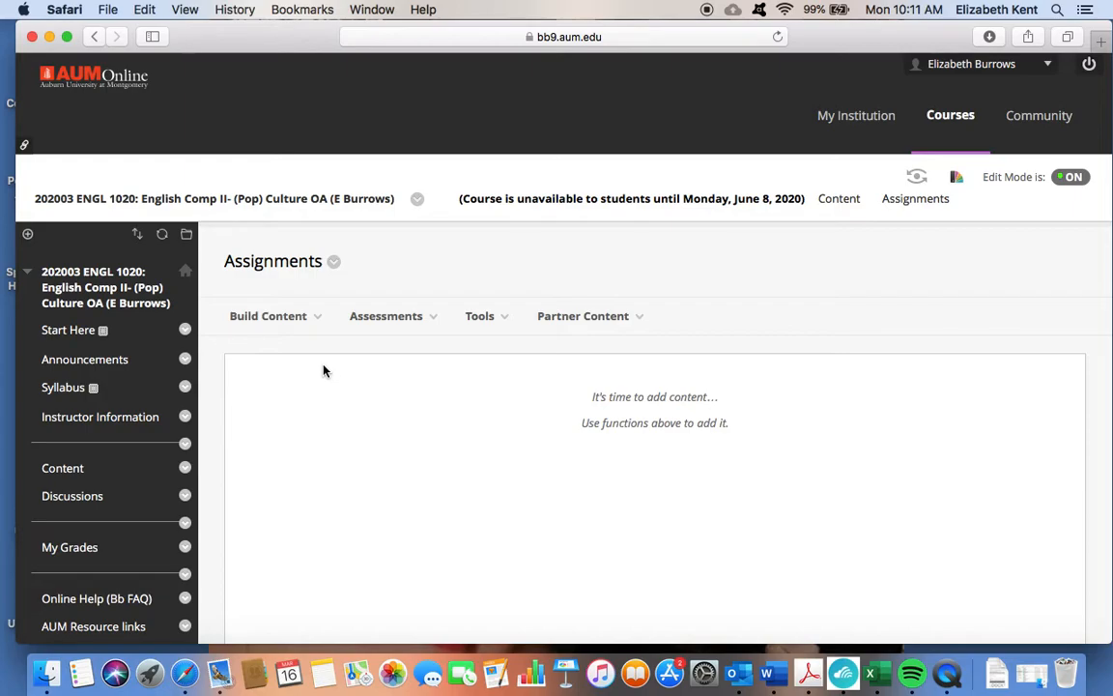
click(396, 327)
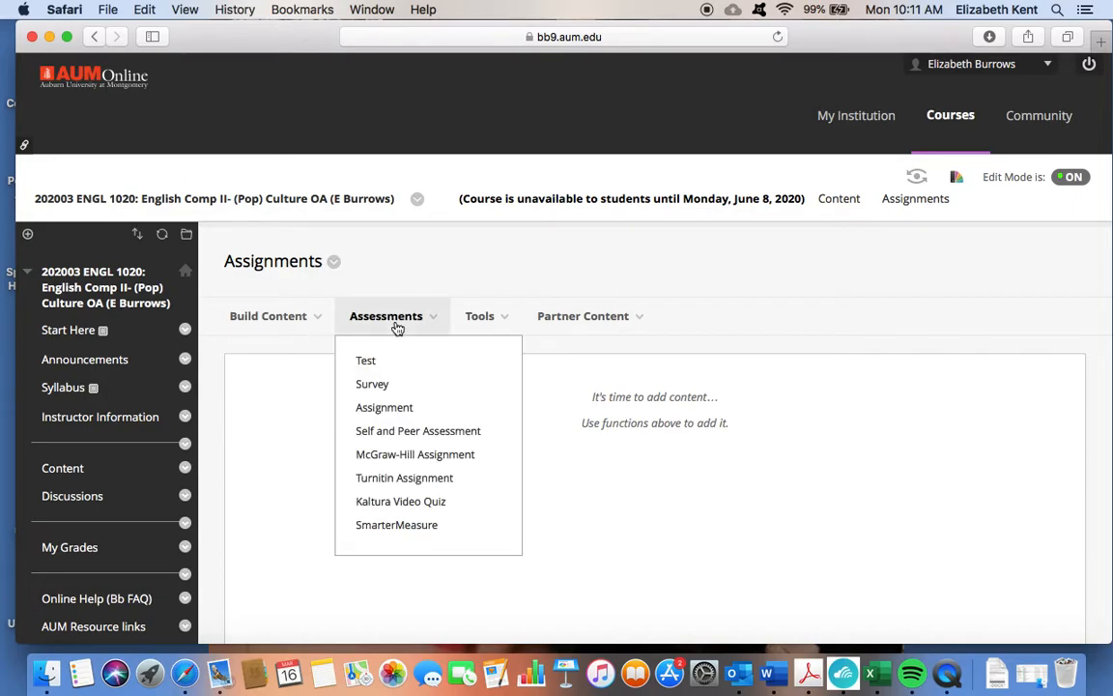
click(385, 409)
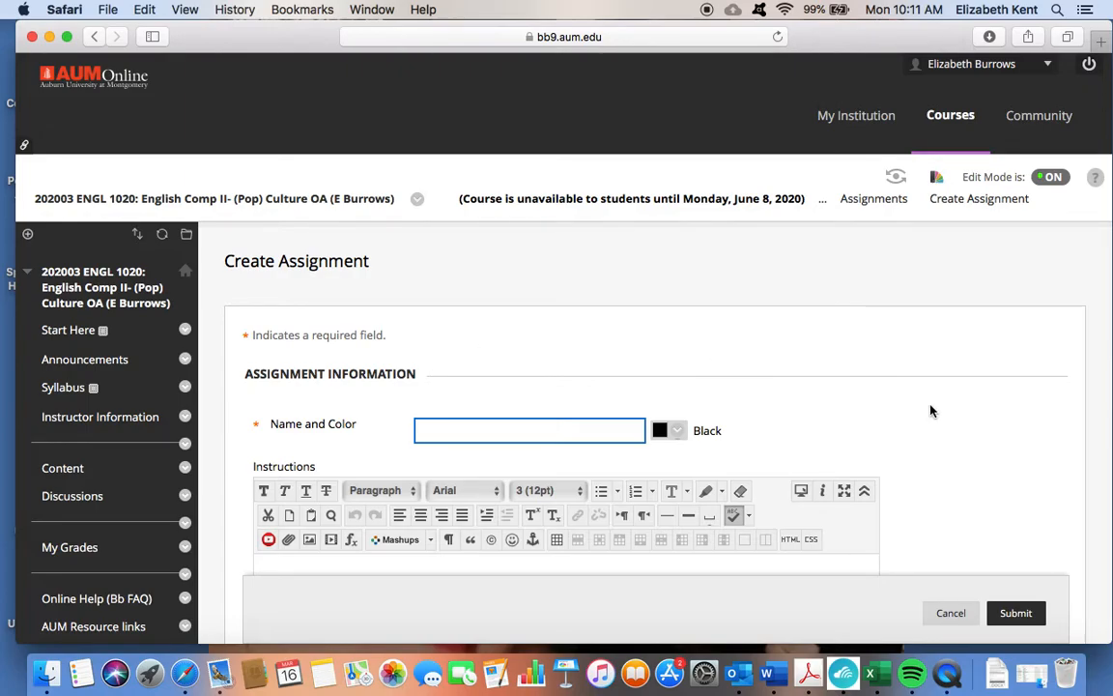
scroll(930, 410, down, 3)
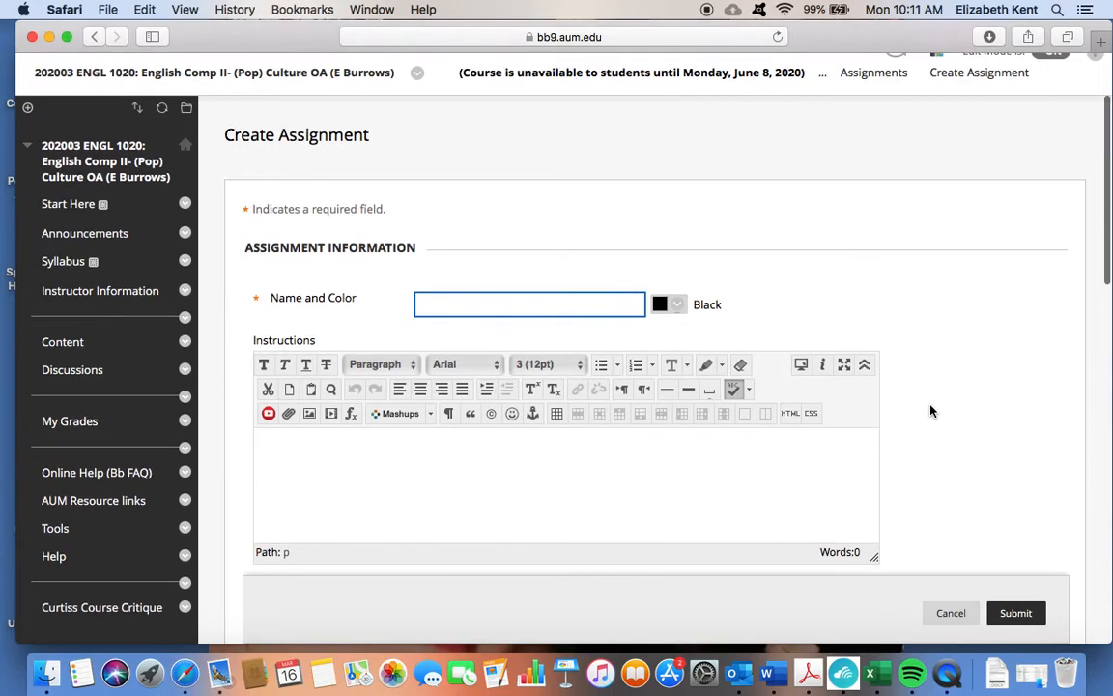
text(Unit 1)
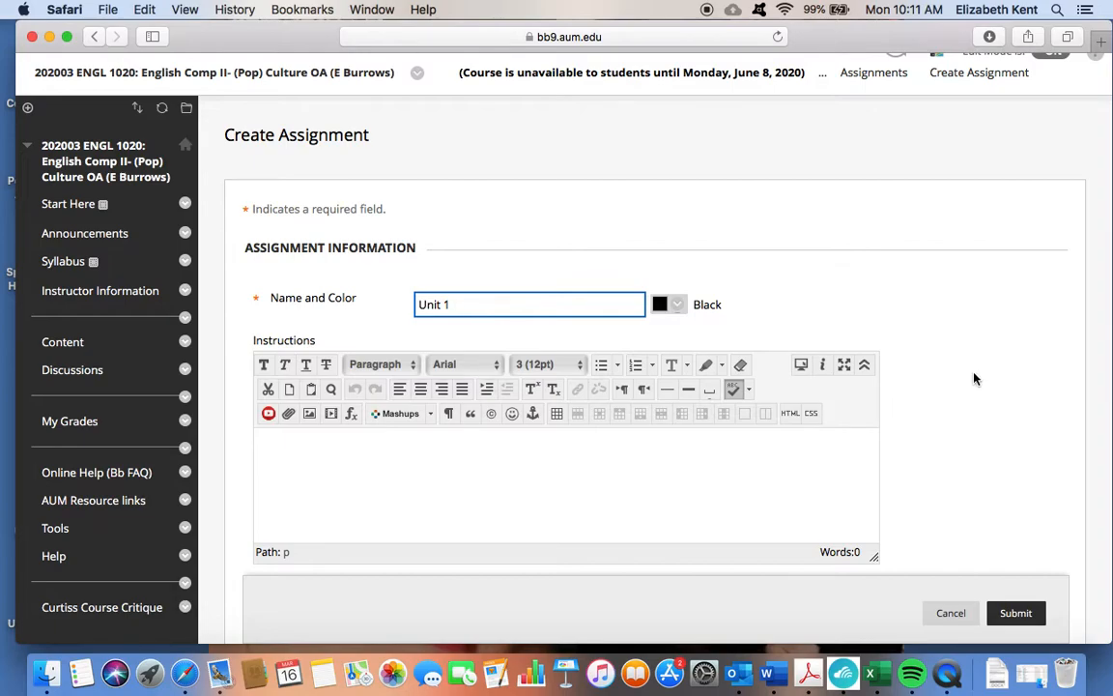
- Write the assignment instructions as three lines: "Rough Draft is due", "Conferences will be held" and "Final draft"
scroll(973, 379, down, 3)
click(606, 385)
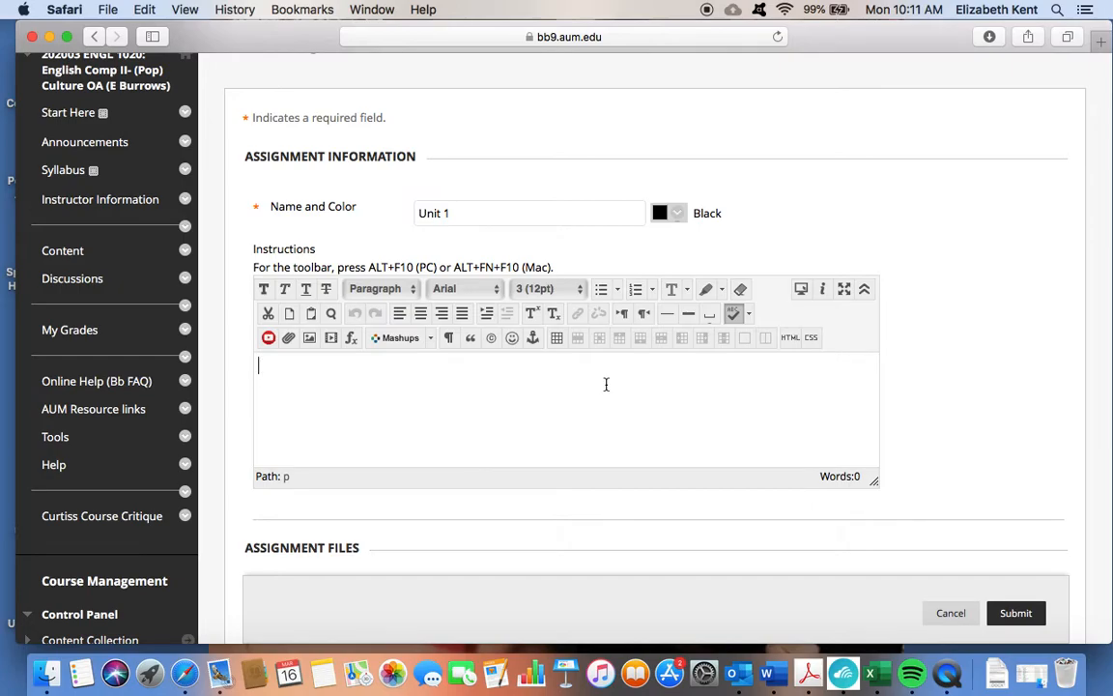
text(P)
key(BackSpace)
text(Rought)
key(BackSpace)
text(Draft is due)
key(Return)
text(R)
key(BackSpace)
text(Conferences will be held)
key(Return)
text(Final draft)
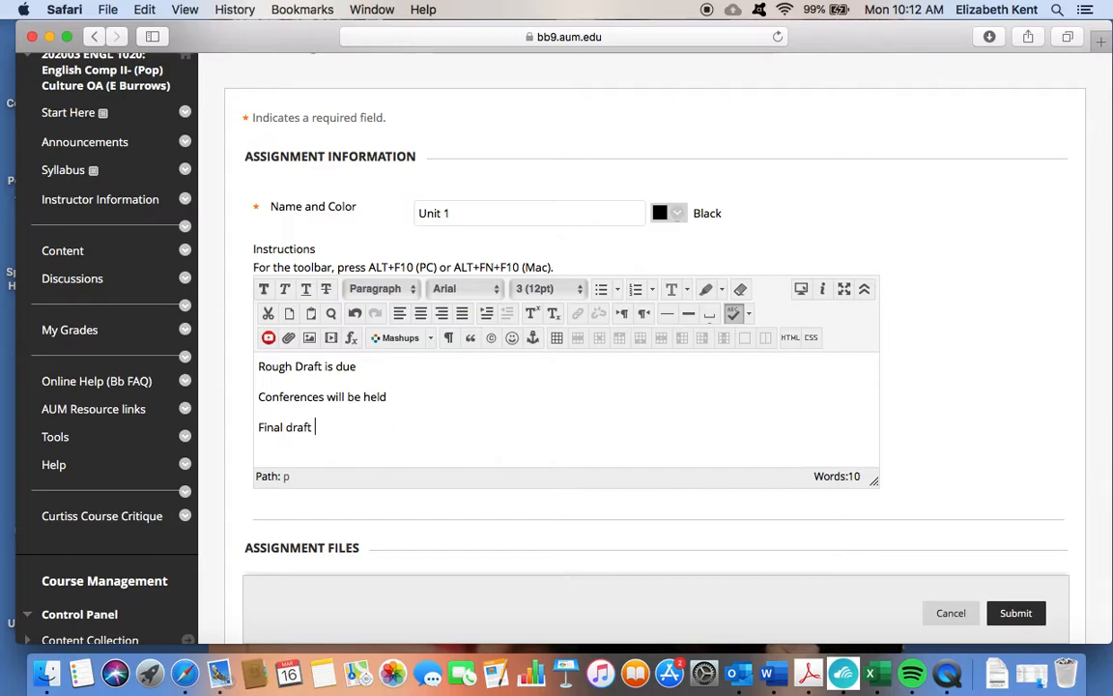
- Enable the assignment's due date and set it to 06/18/2020 at 11:59 PM, the end of the day
scroll(959, 392, down, 3)
scroll(939, 288, down, 1)
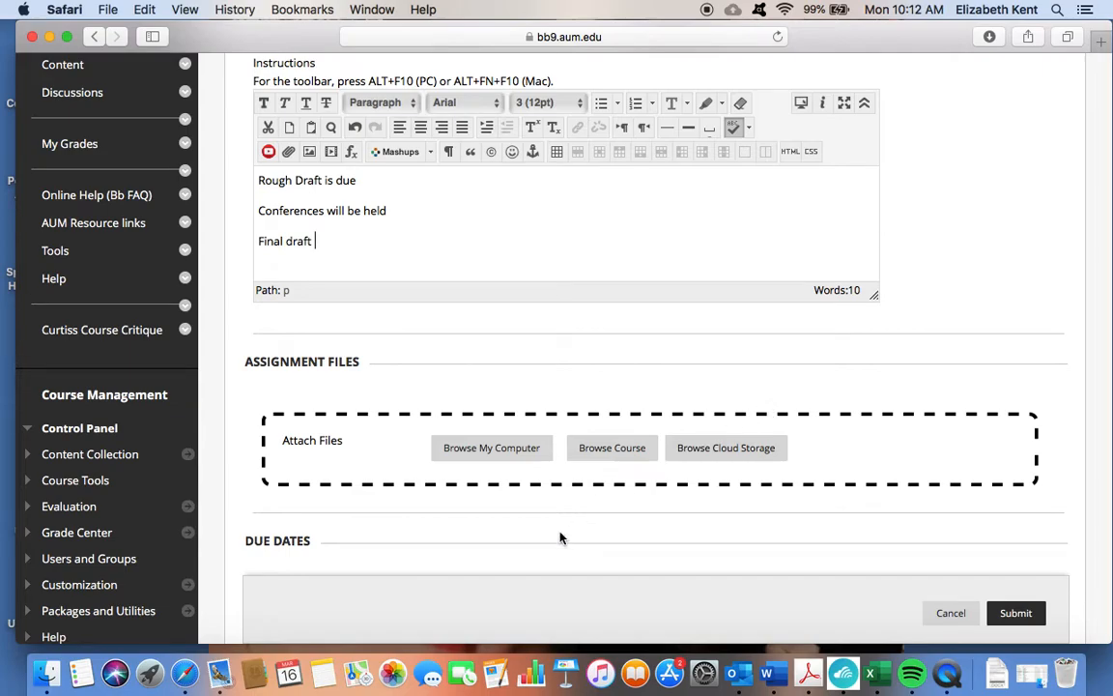
scroll(686, 520, down, 5)
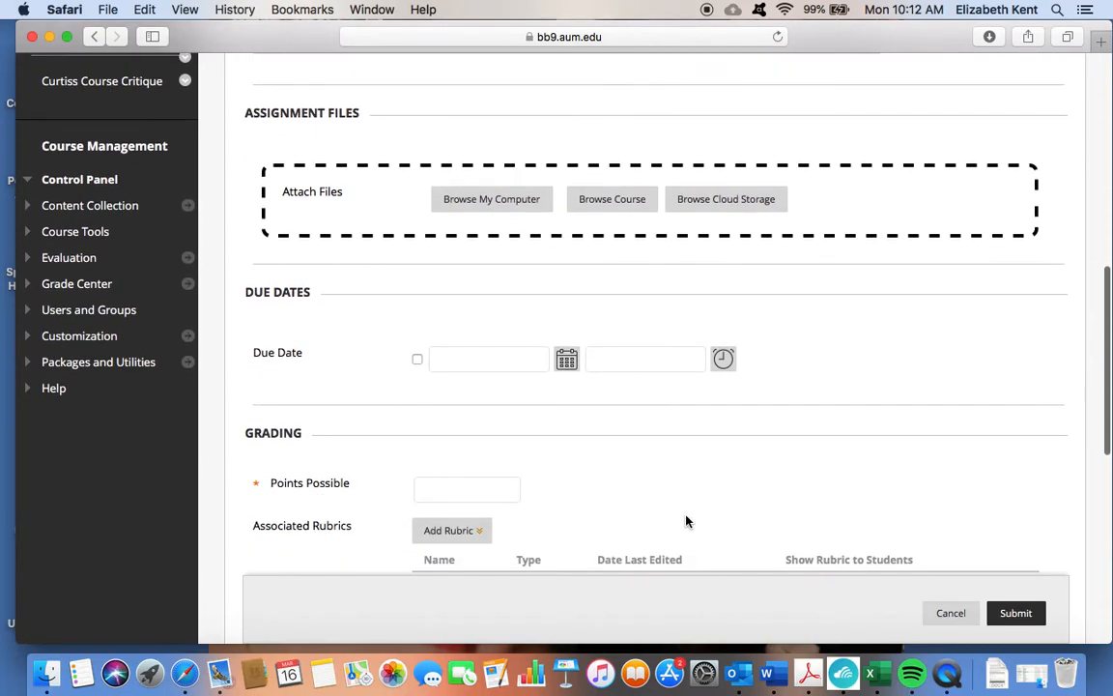
click(416, 361)
click(566, 362)
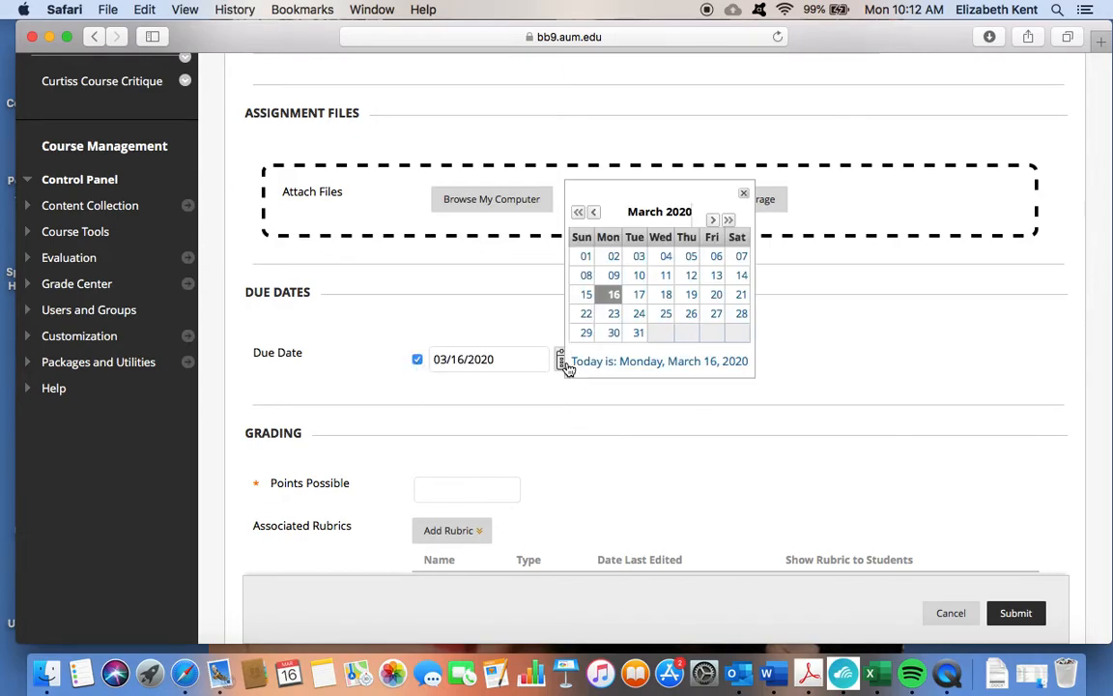
click(713, 220)
click(714, 220)
click(714, 220)
click(690, 295)
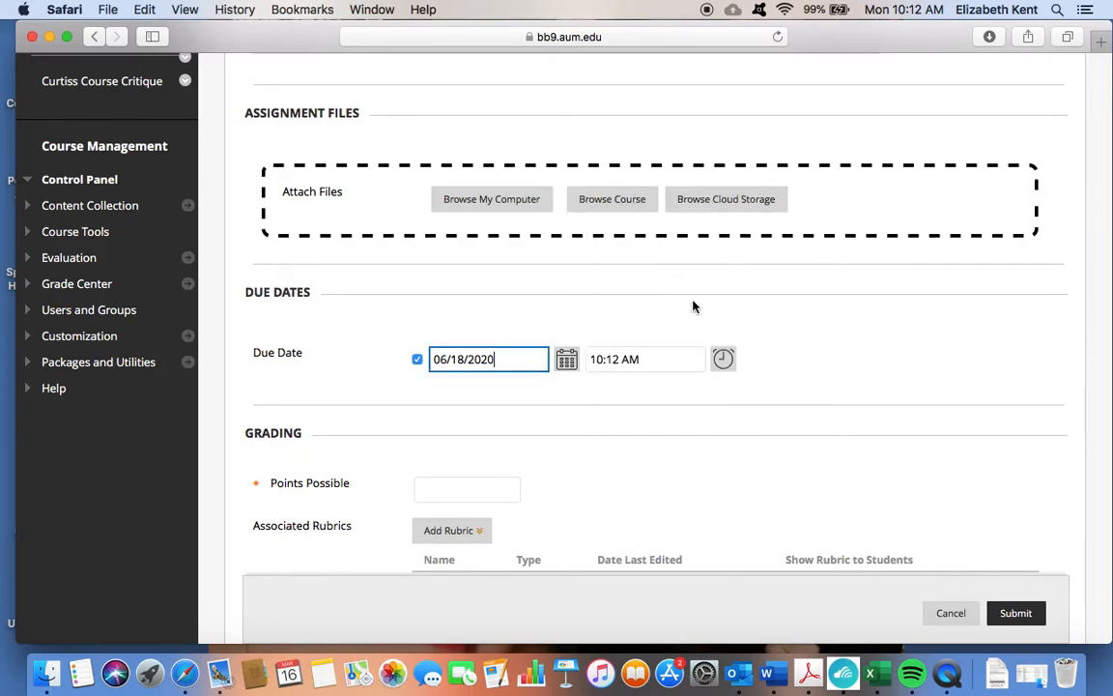
click(724, 362)
scroll(727, 365, down, 15)
scroll(727, 365, up, 5)
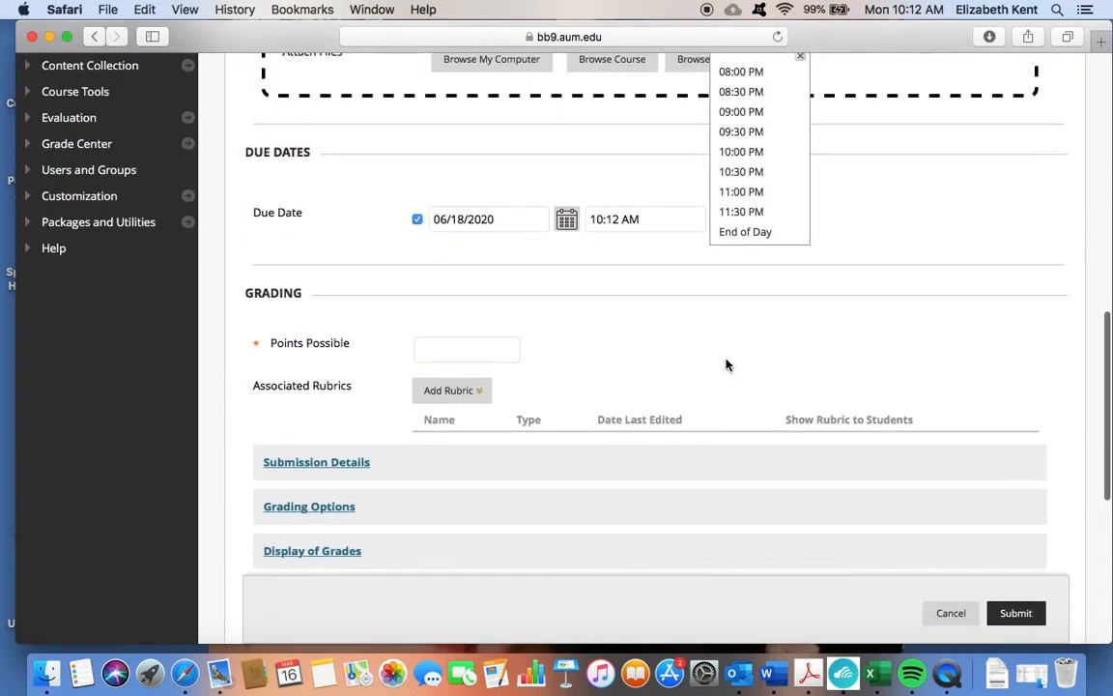
scroll(727, 365, up, 1)
click(744, 271)
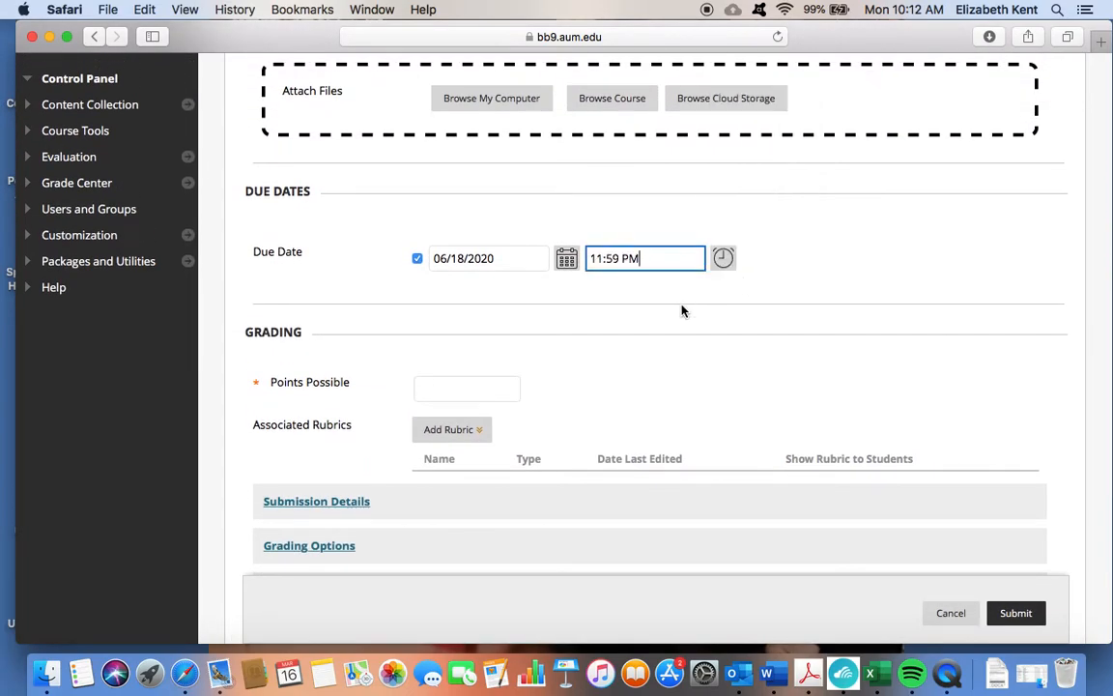
- Set the assignment's possible points to 100
click(437, 391)
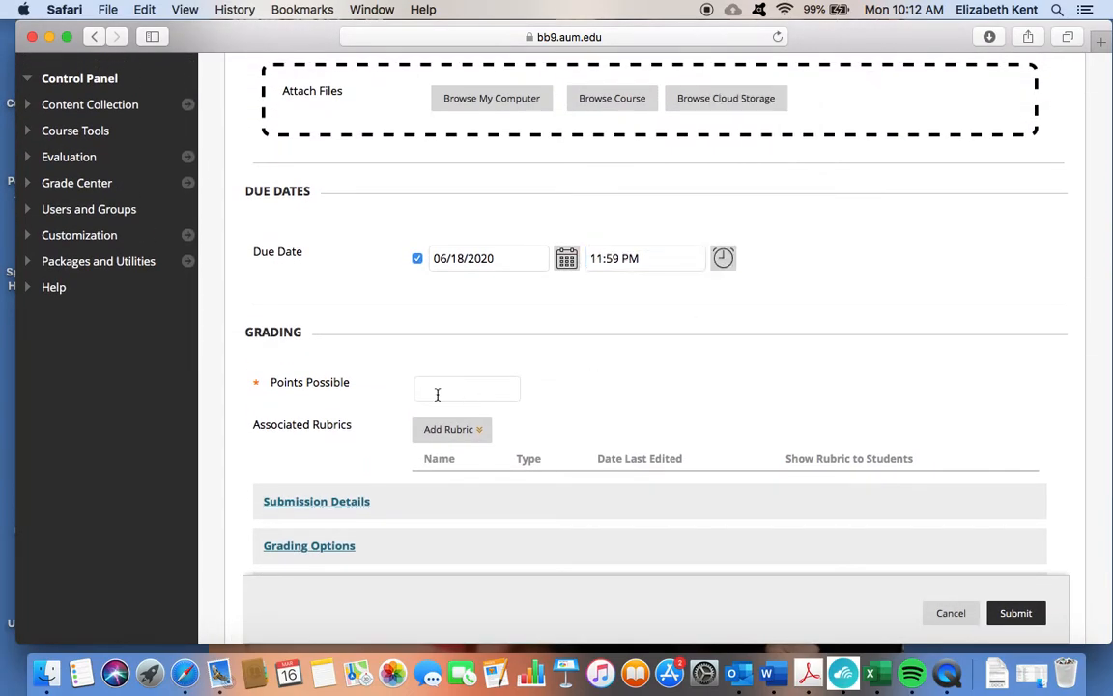
text(100)
scroll(571, 394, down, 5)
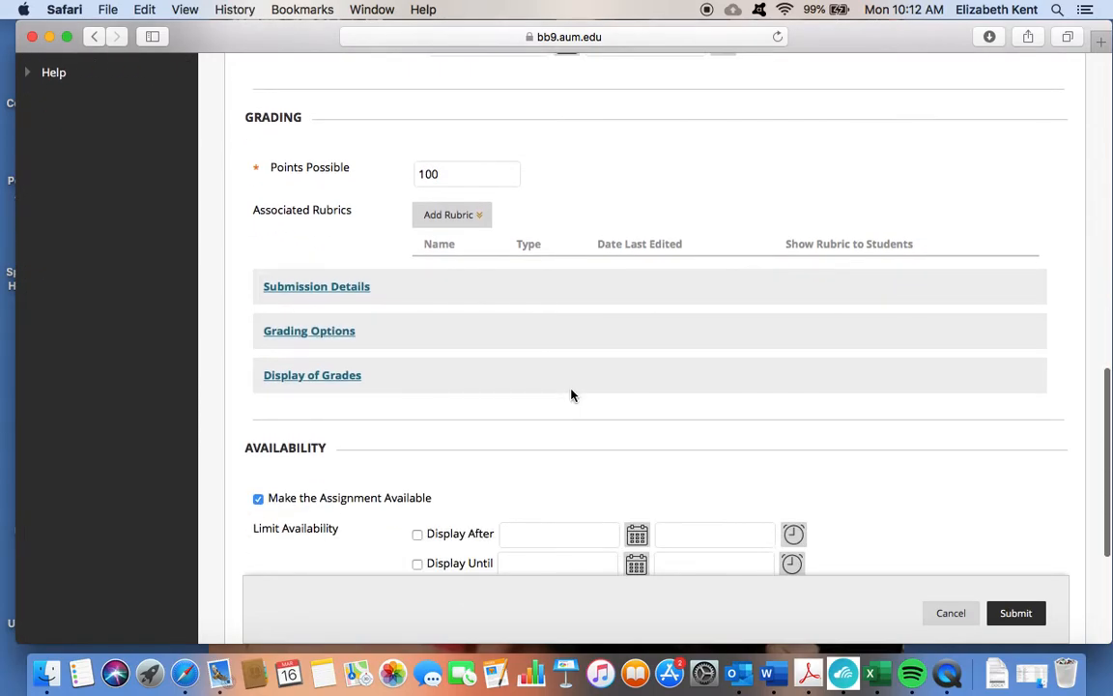
- Check which existing rubrics can be associated with the assignment, and close the selection without adding one
click(490, 222)
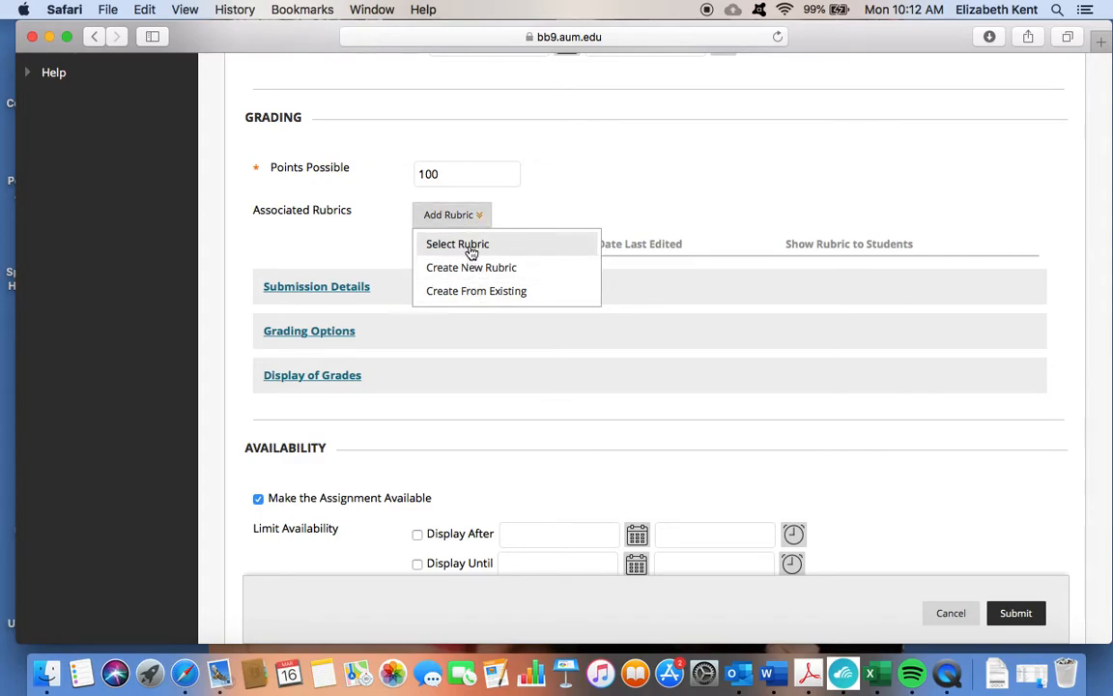
click(471, 248)
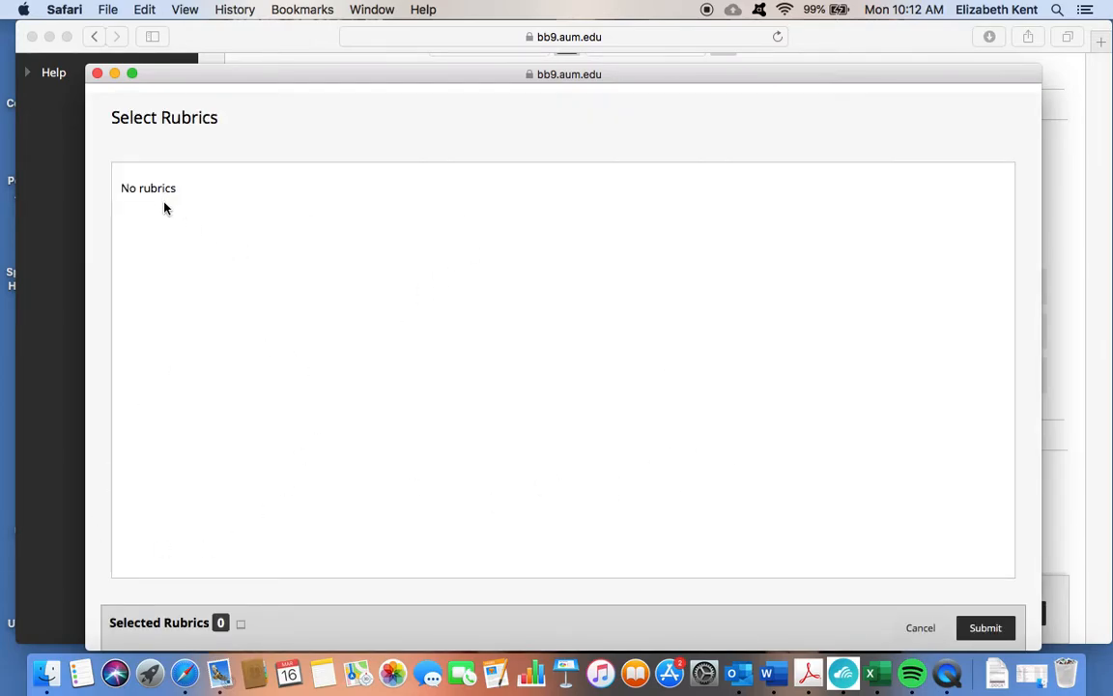
click(927, 628)
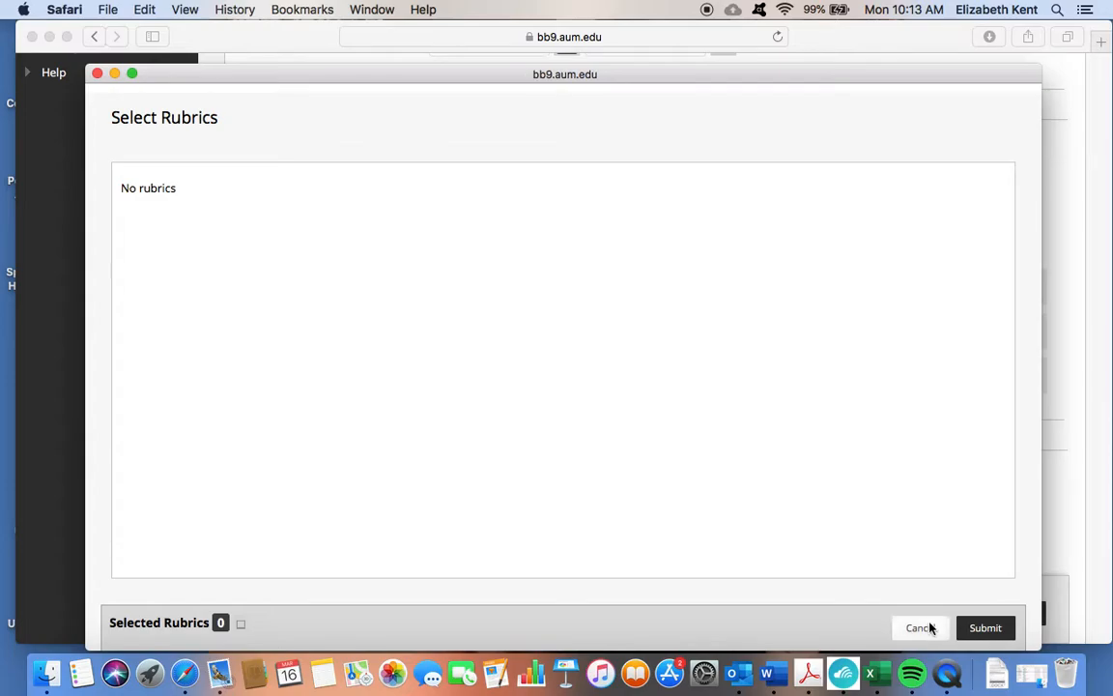
- In the submission details, allow unlimited attempts, enable SafeAssign plagiarism checking and let students view the originality report
click(318, 288)
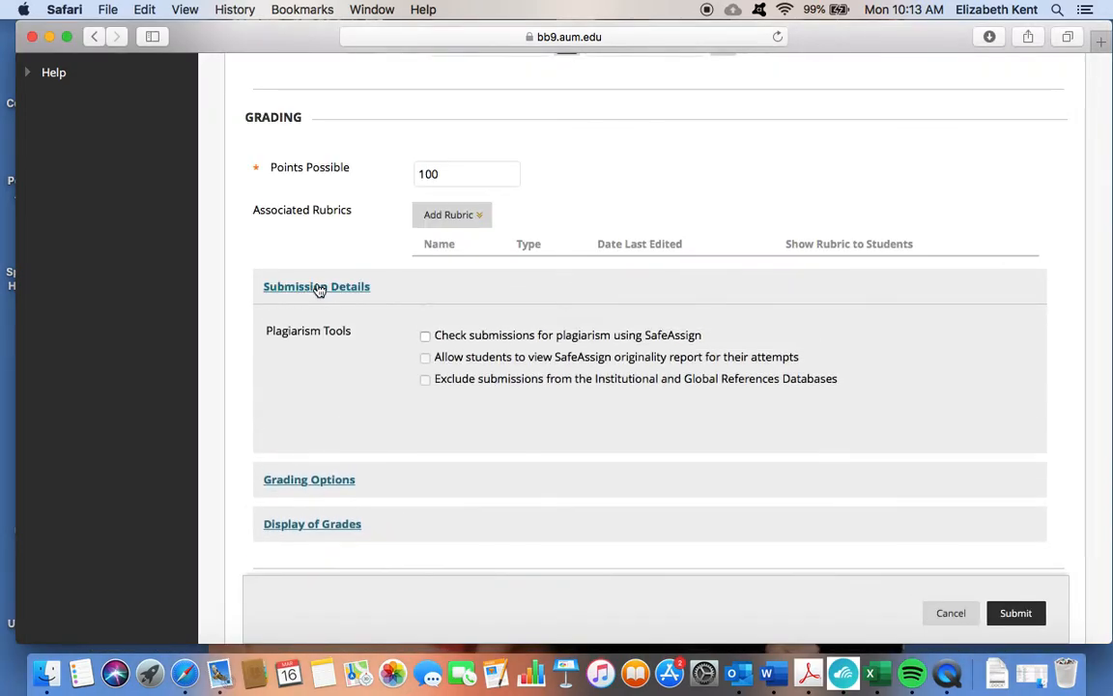
scroll(939, 373, down, 4)
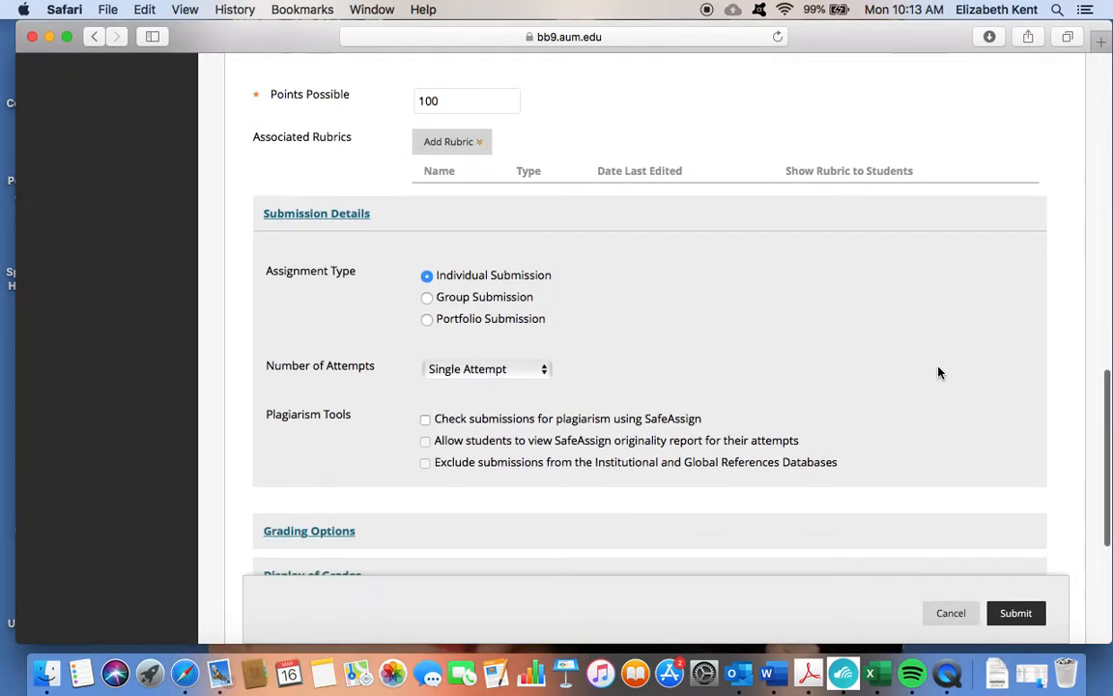
scroll(939, 373, down, 2)
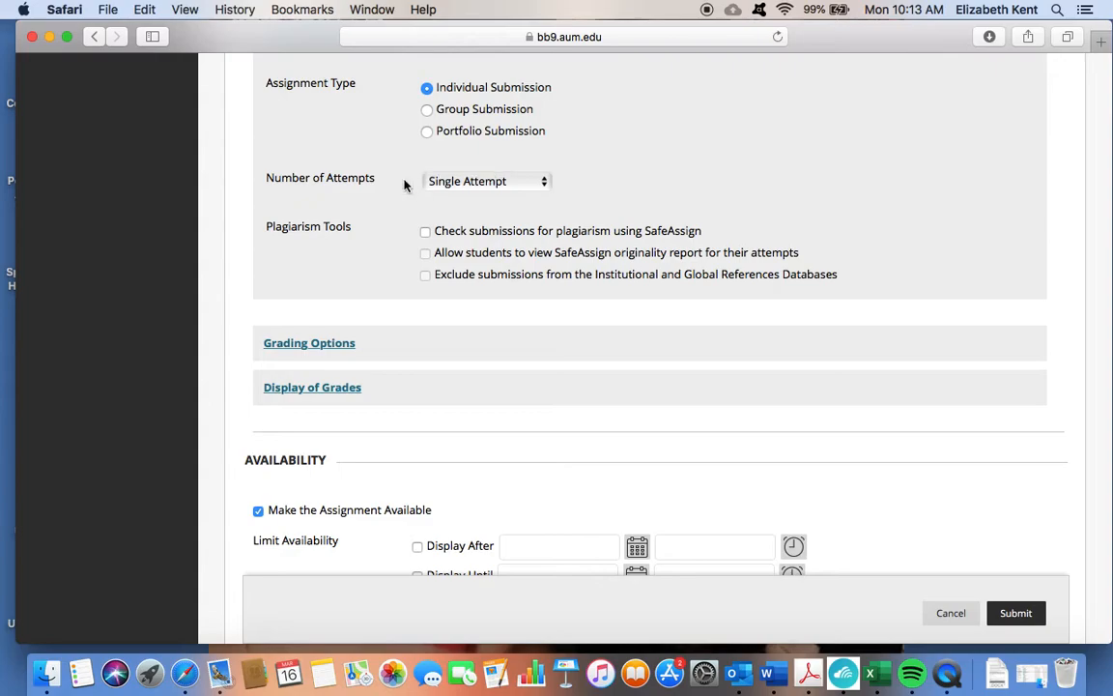
click(447, 181)
click(458, 214)
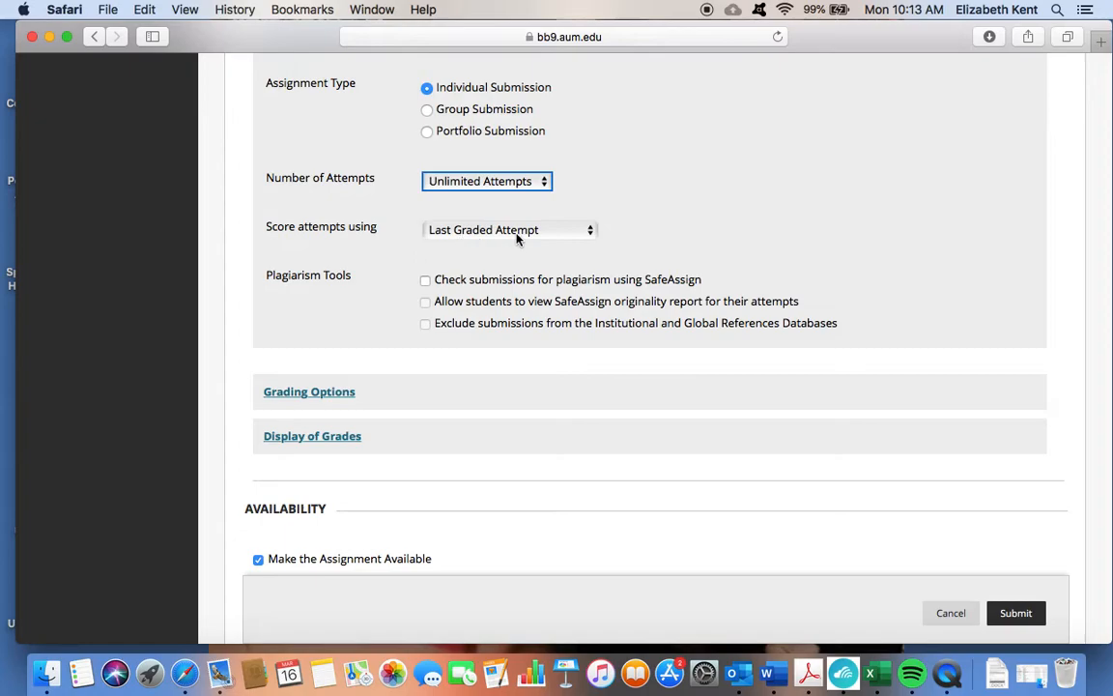
click(425, 282)
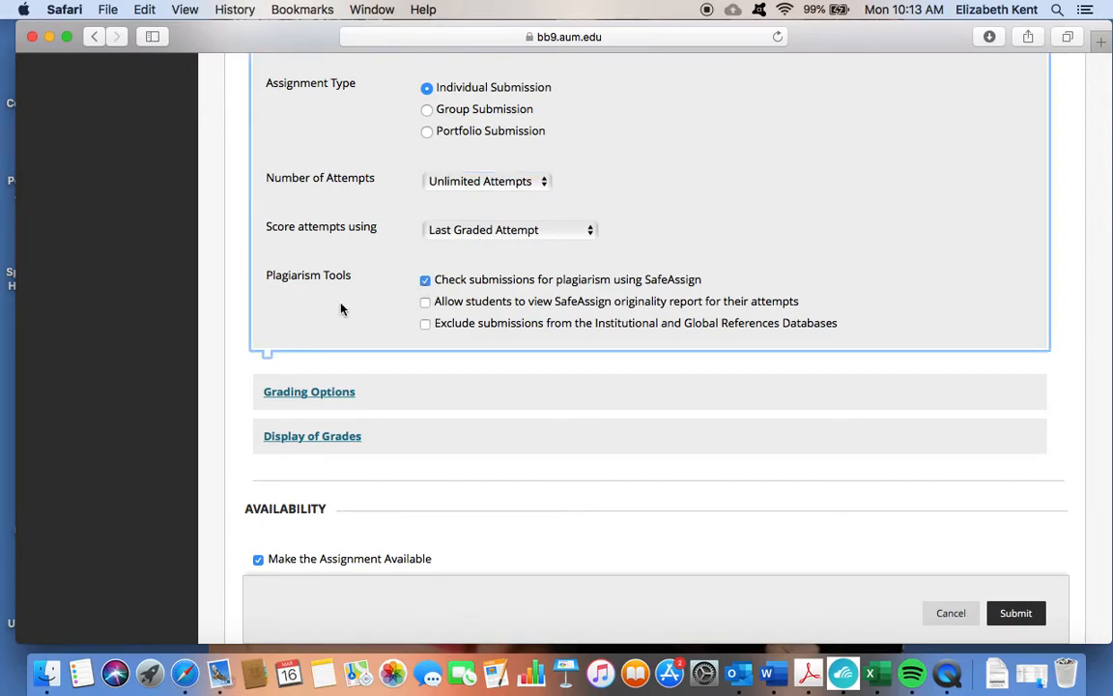
click(428, 305)
- Review the anonymous and delegated grading options, and set the primary grade display to Letter
click(339, 398)
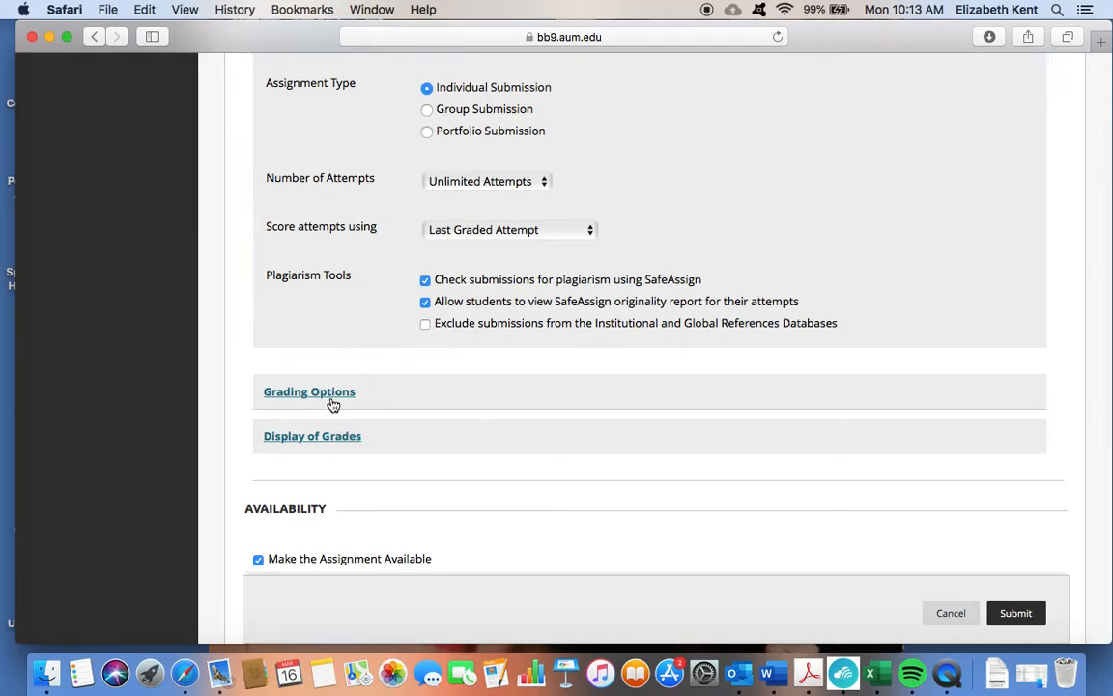
scroll(332, 404, down, 3)
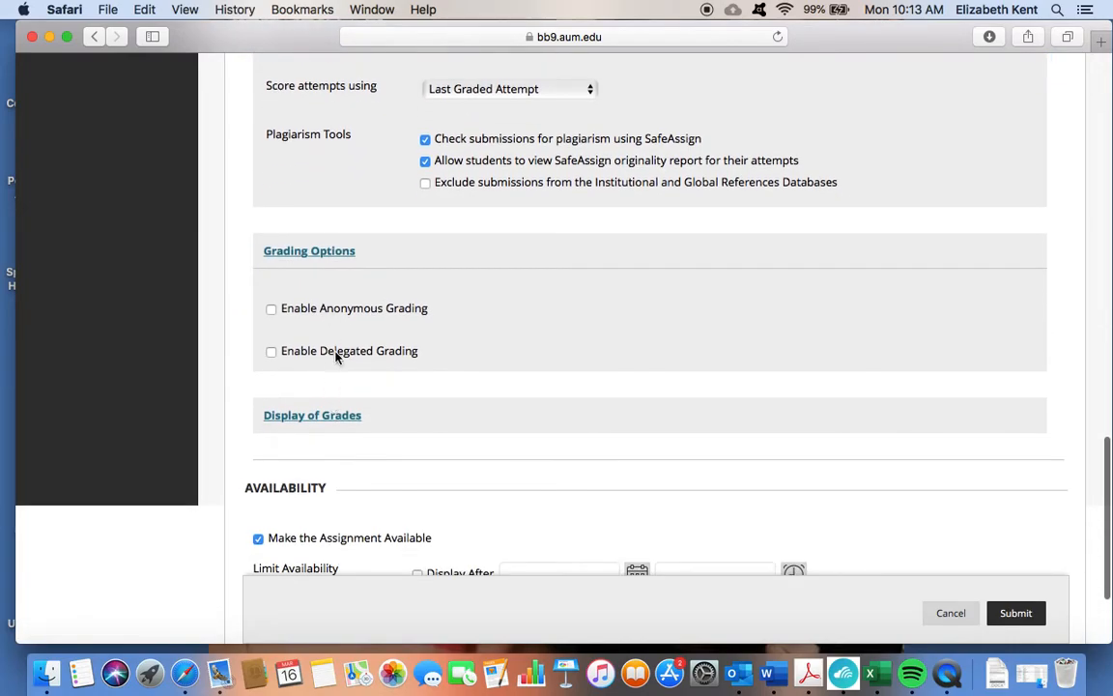
click(316, 253)
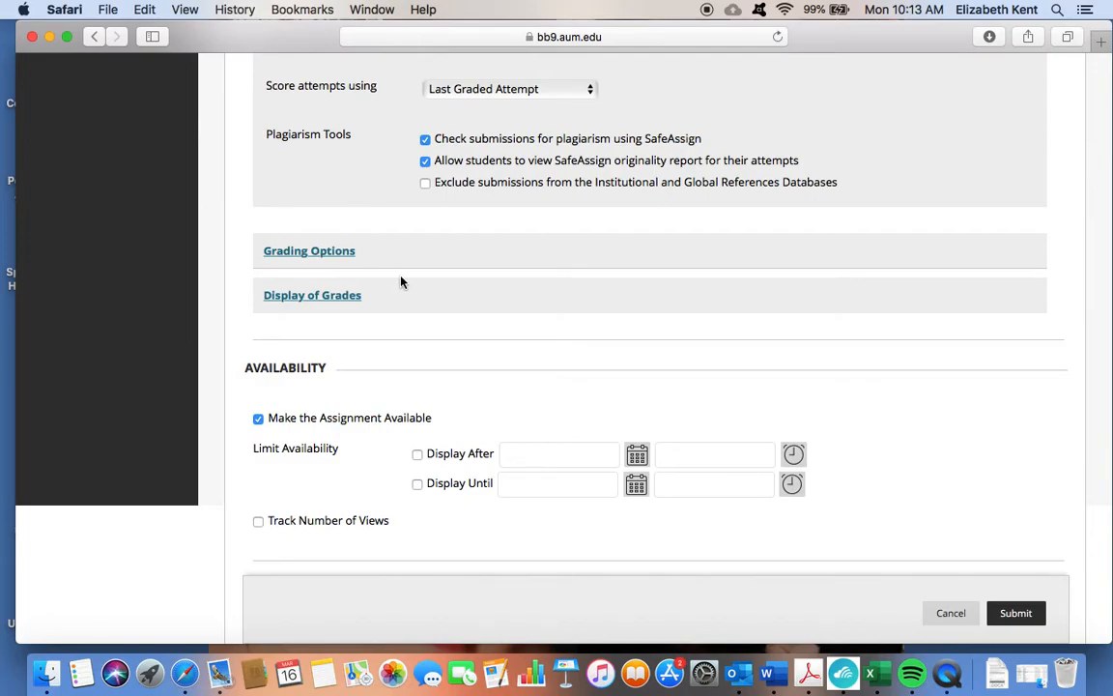
click(327, 296)
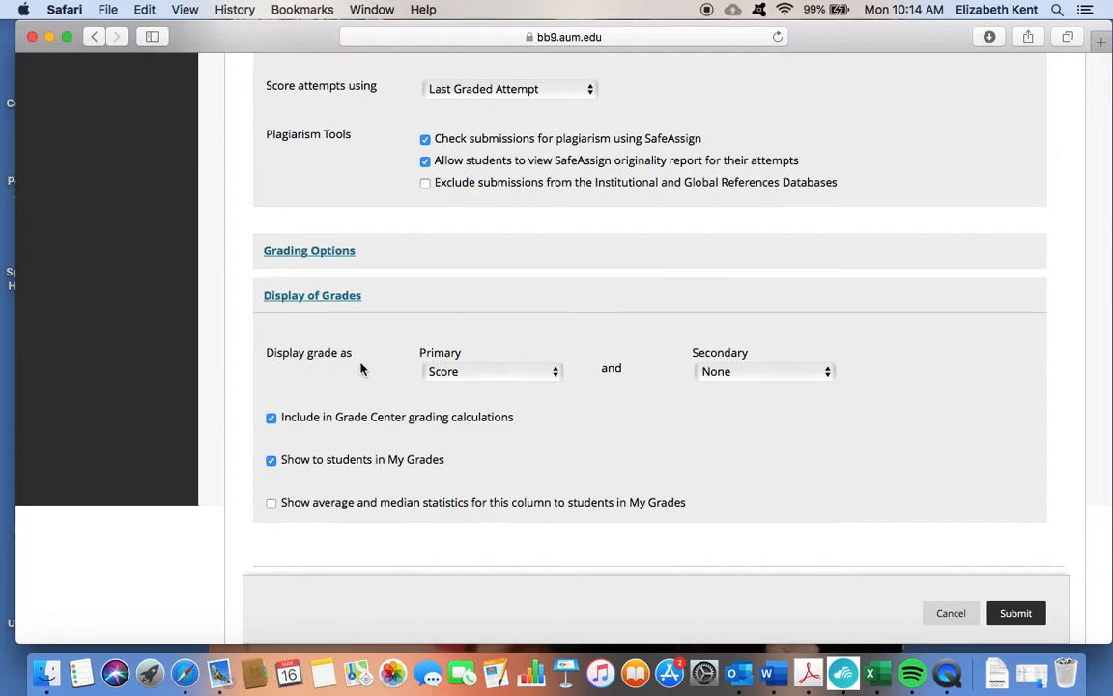
click(452, 375)
click(456, 390)
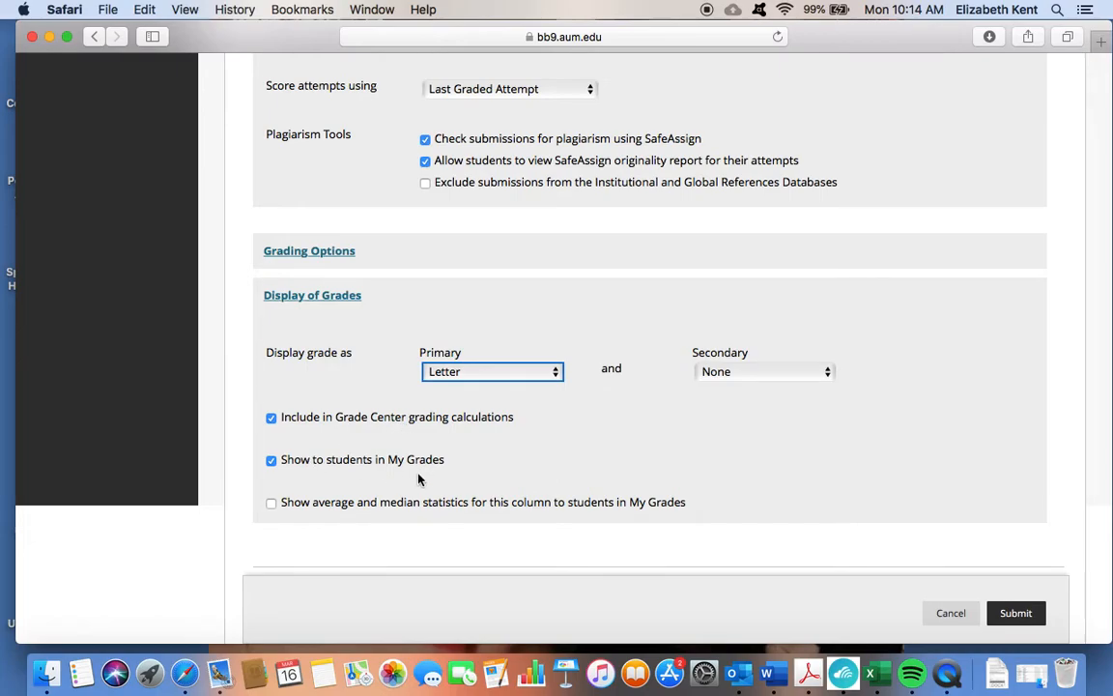
- Review the availability settings and submit the Unit 1 assignment
scroll(653, 484, down, 5)
scroll(653, 484, down, 1)
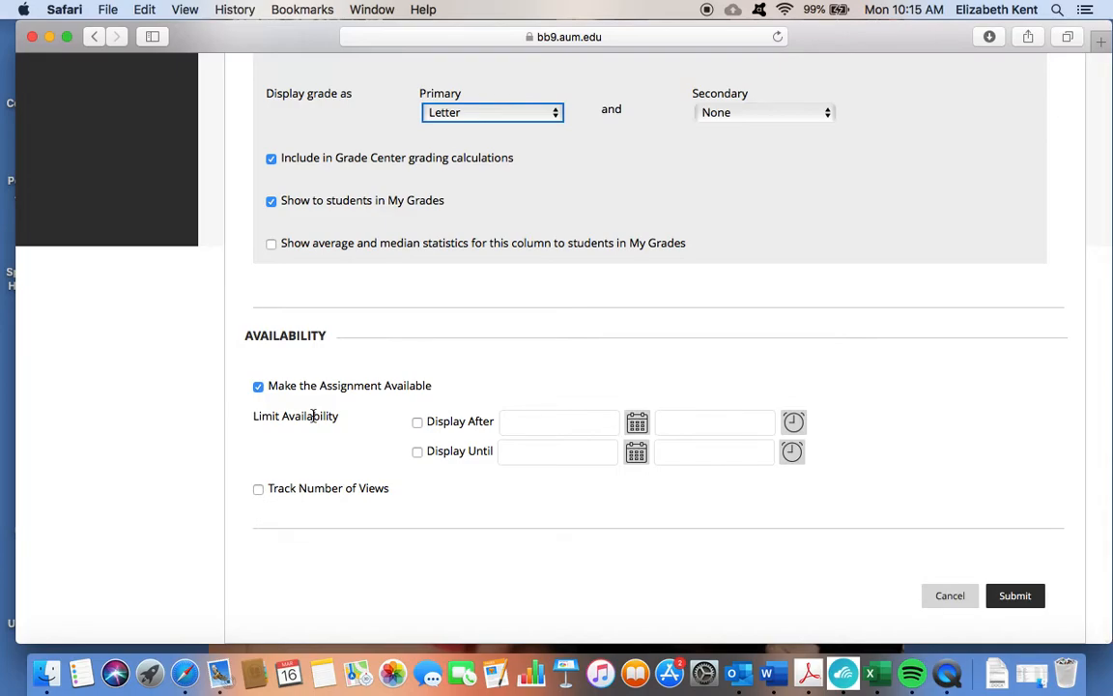
click(1015, 597)
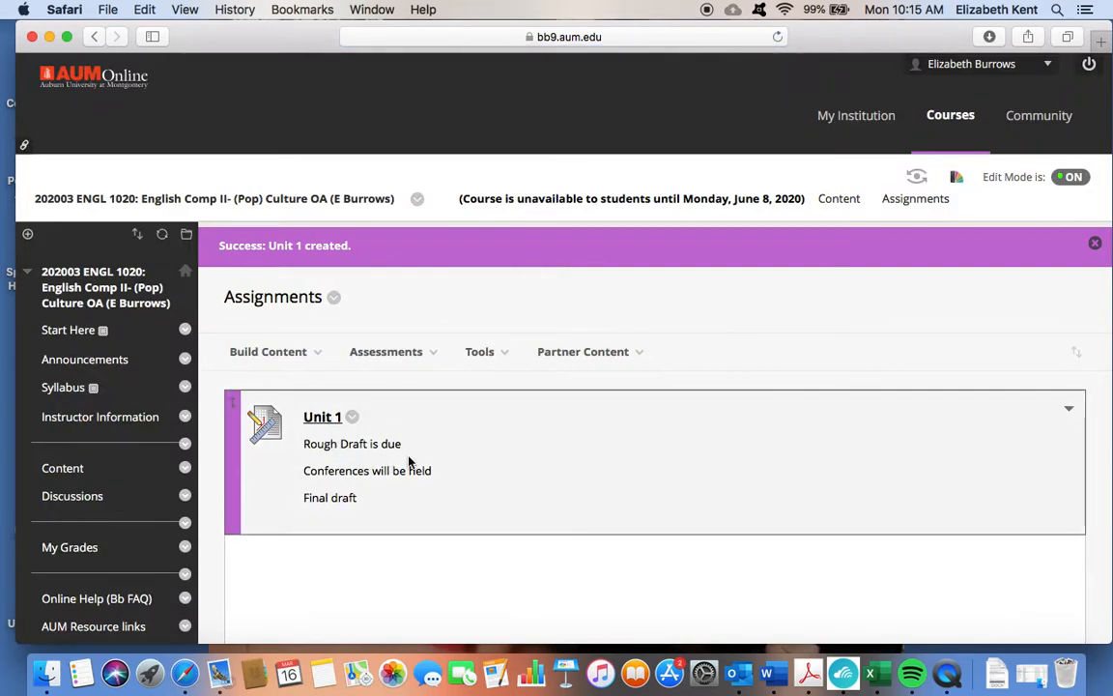
- Open the Full Grade Center and check the column for the Unit 1 assignment
scroll(74, 525, down, 8)
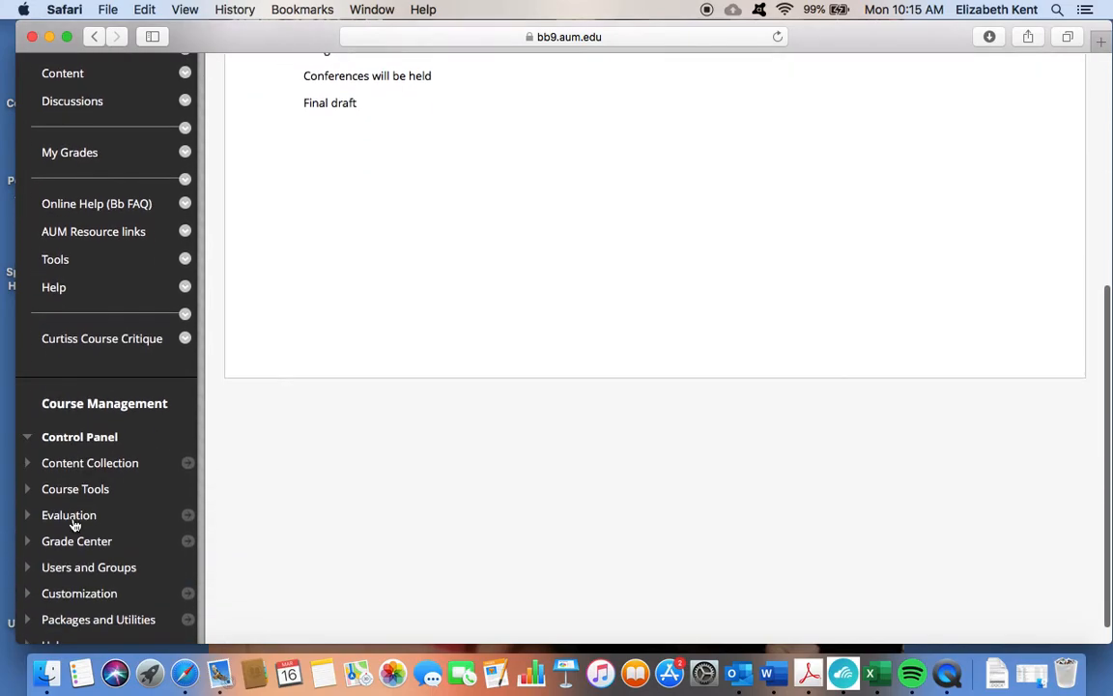
click(75, 540)
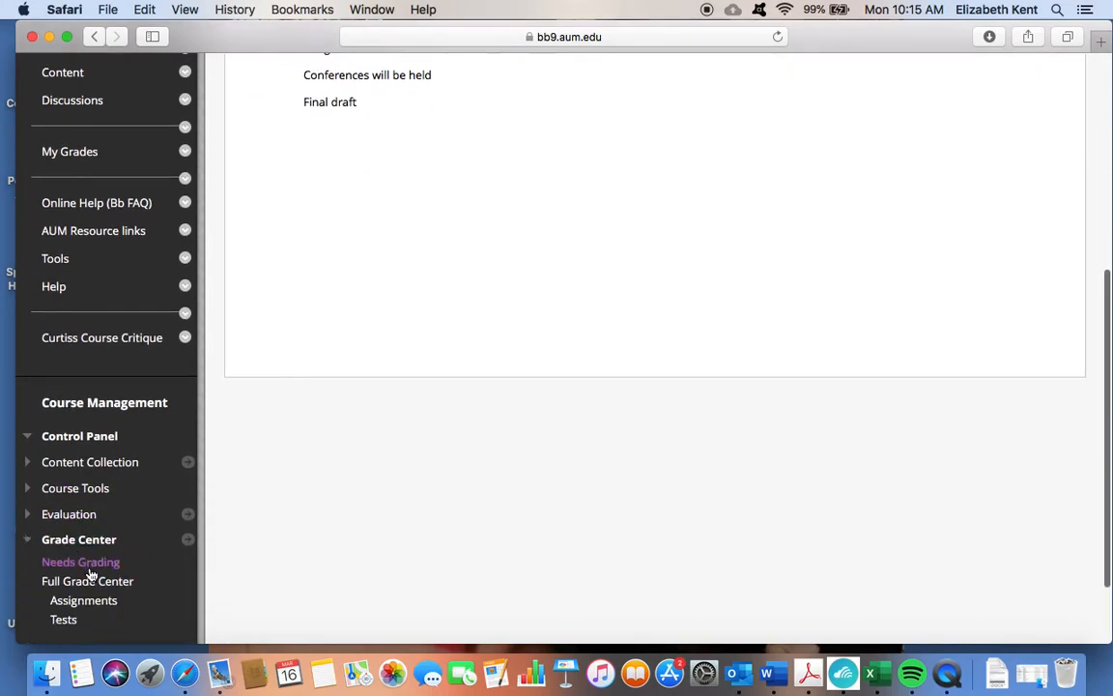
click(90, 583)
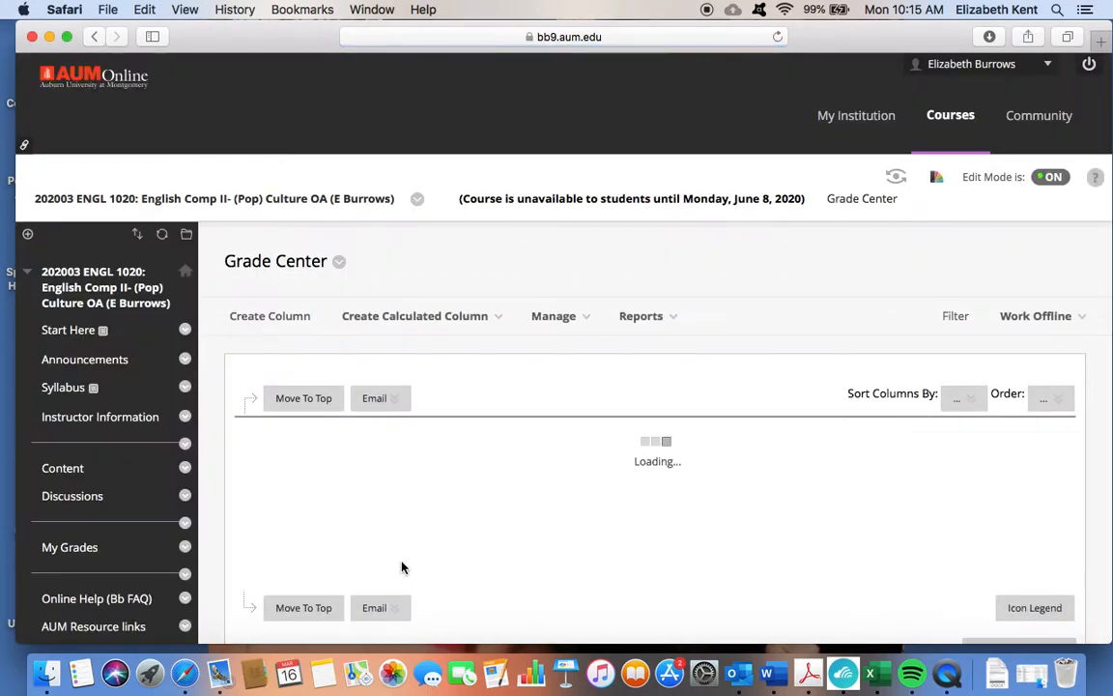
scroll(554, 497, down, 2)
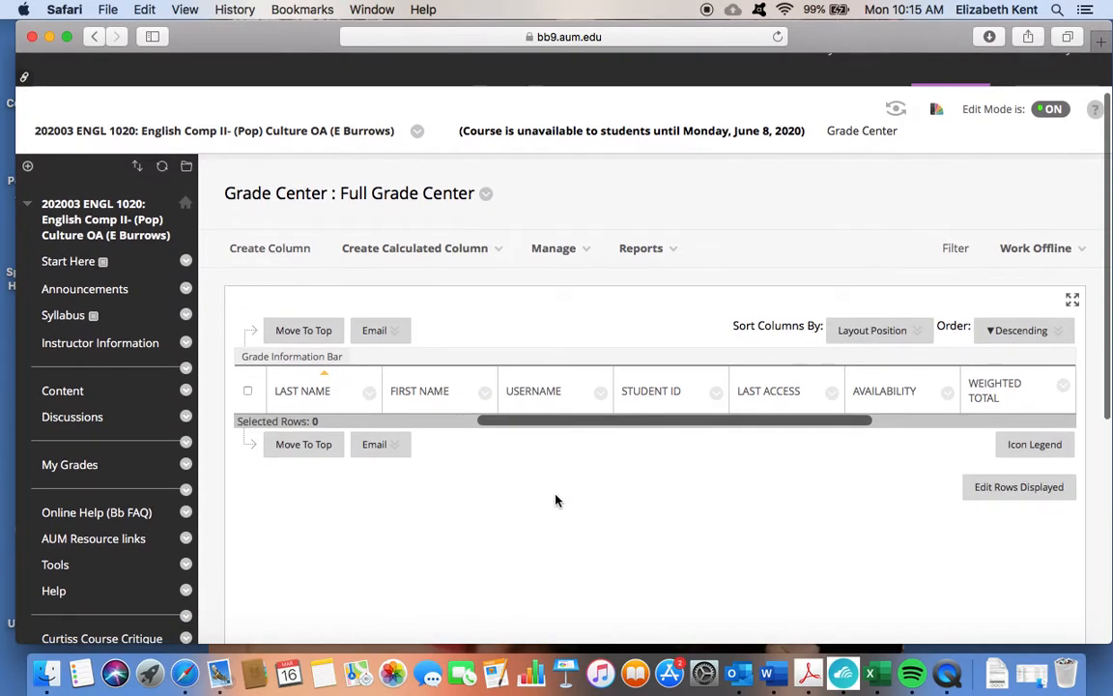
scroll(974, 422, right, 5)
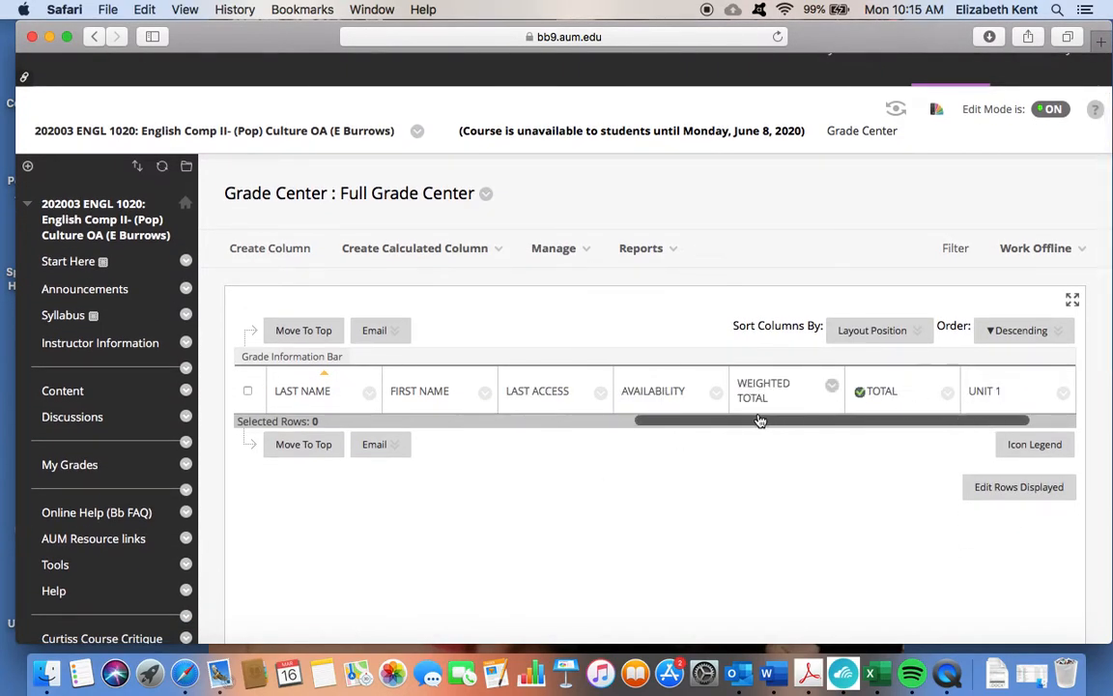
mouse_move(1001, 398)
- Start a new discussion board forum named Discussion 1 with the description "Instructions go here"
click(66, 424)
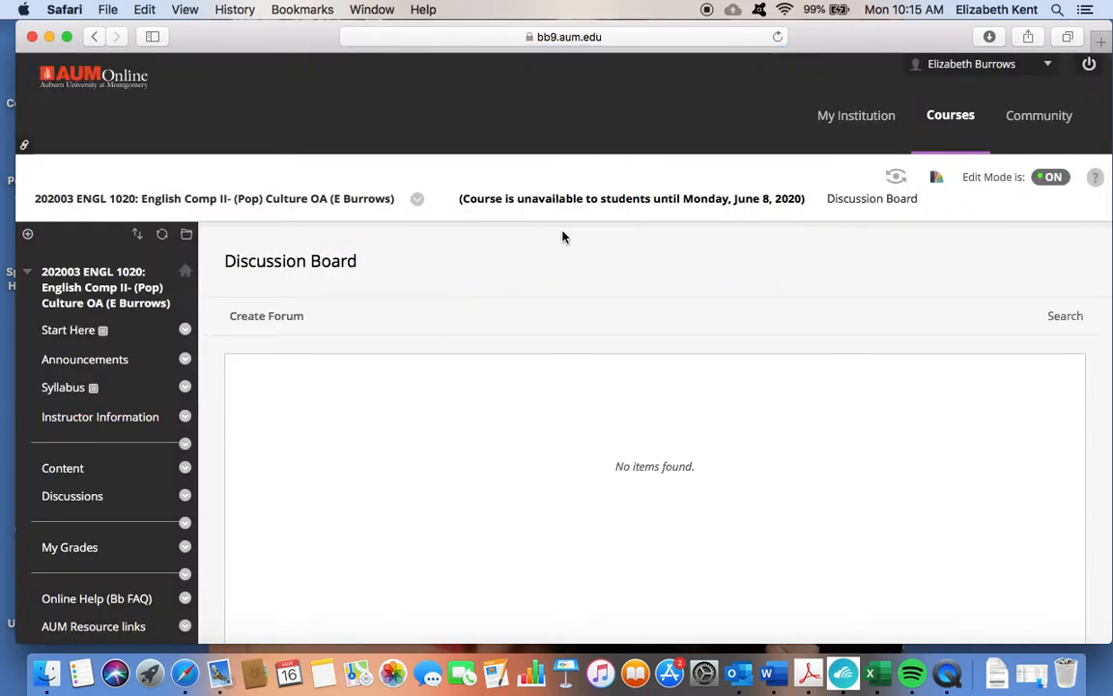
click(257, 321)
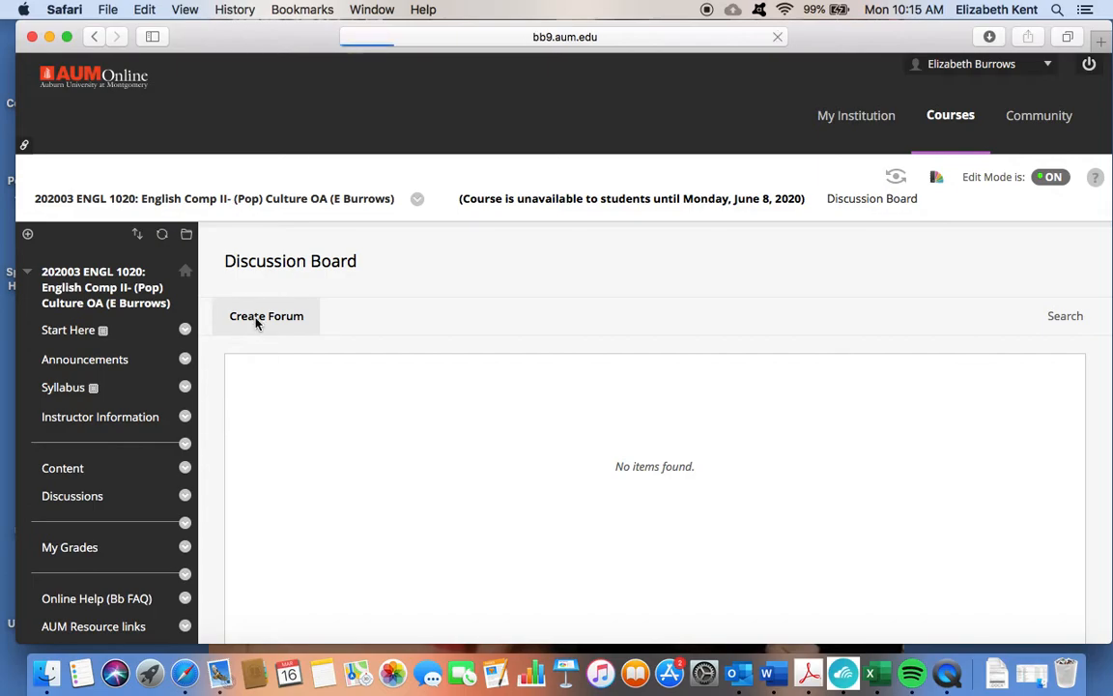
click(468, 433)
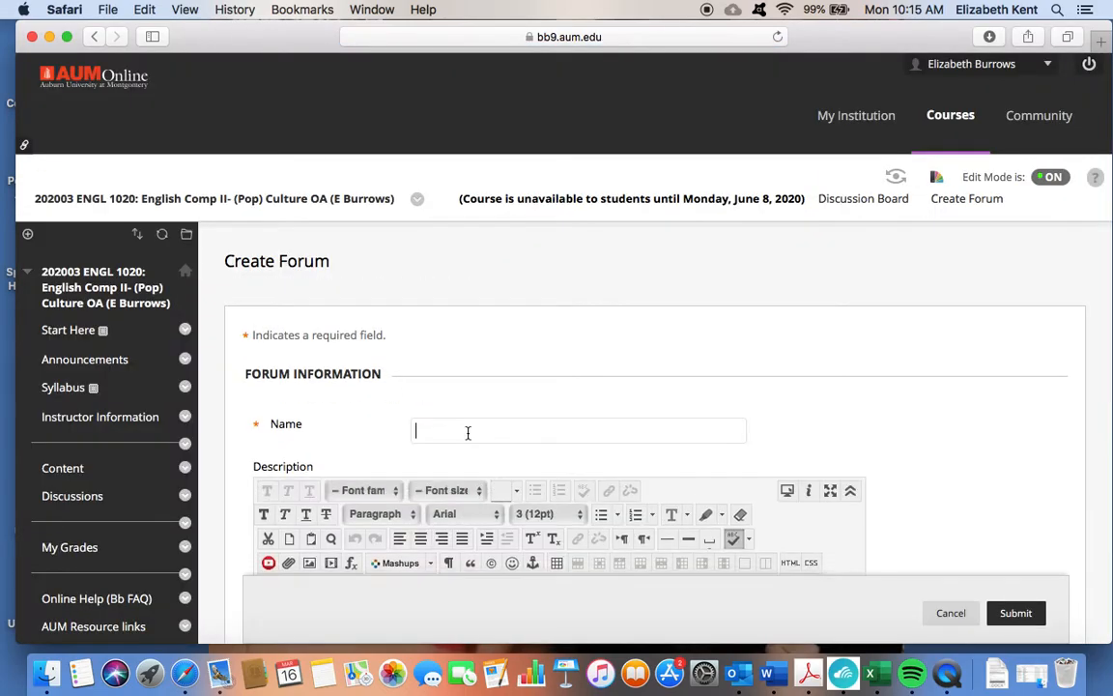
text(Discussion 1)
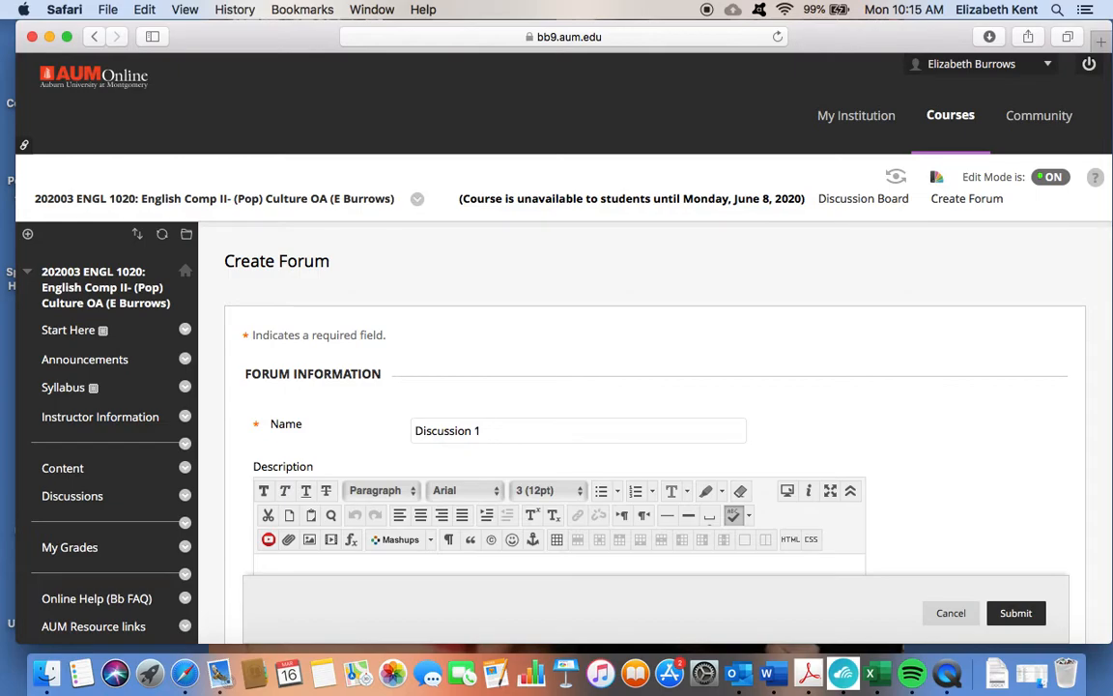
scroll(657, 386, down, 3)
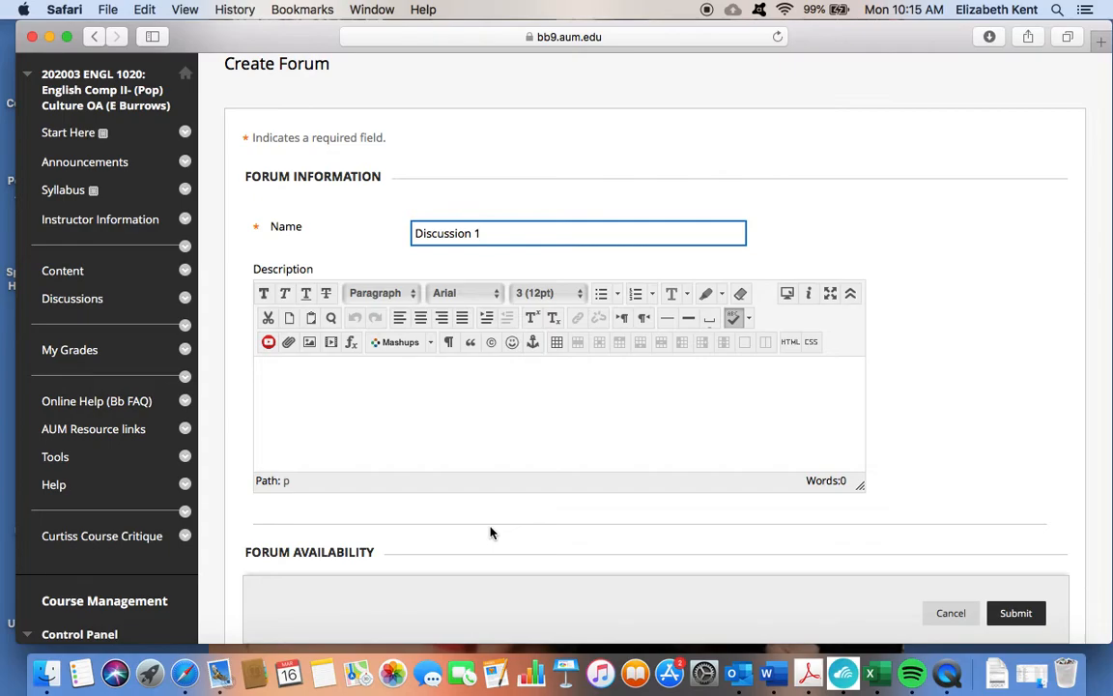
click(406, 391)
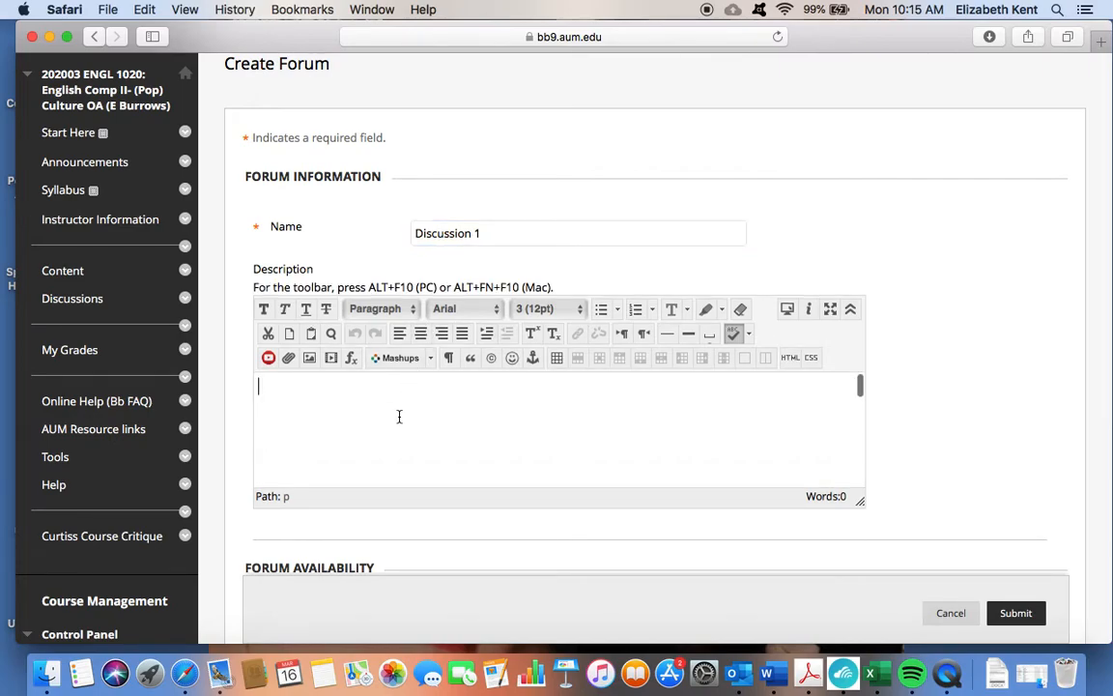
text(Instructions go here)
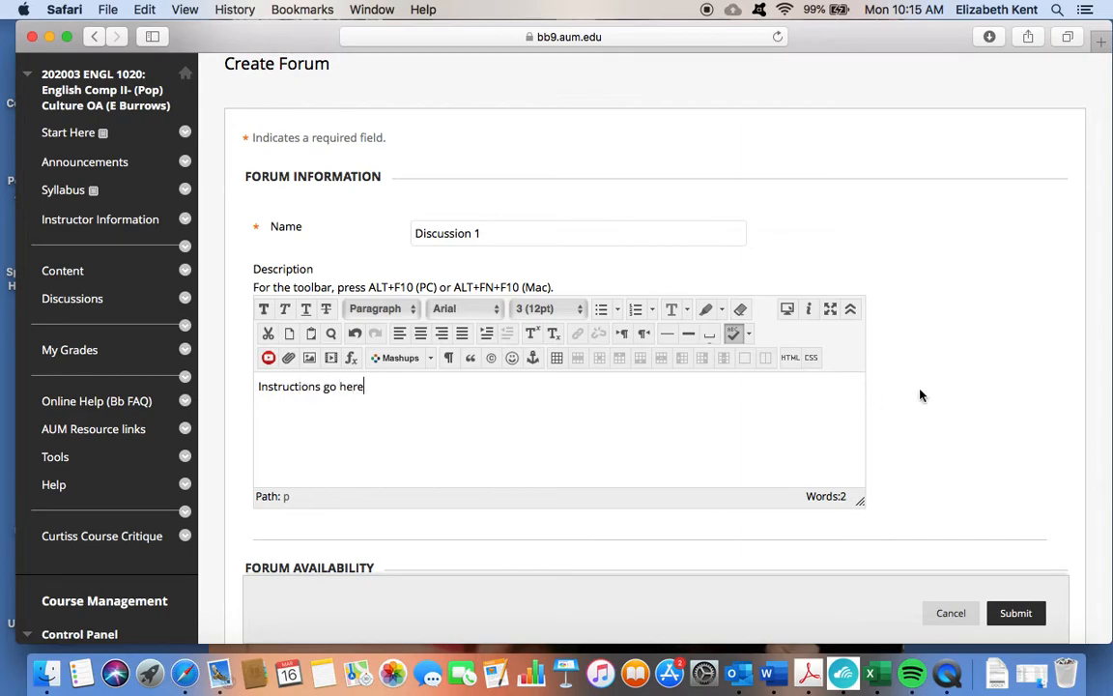
- Review the forum availability and viewing options, and require participants to create a thread in order to view other threads
scroll(928, 394, down, 5)
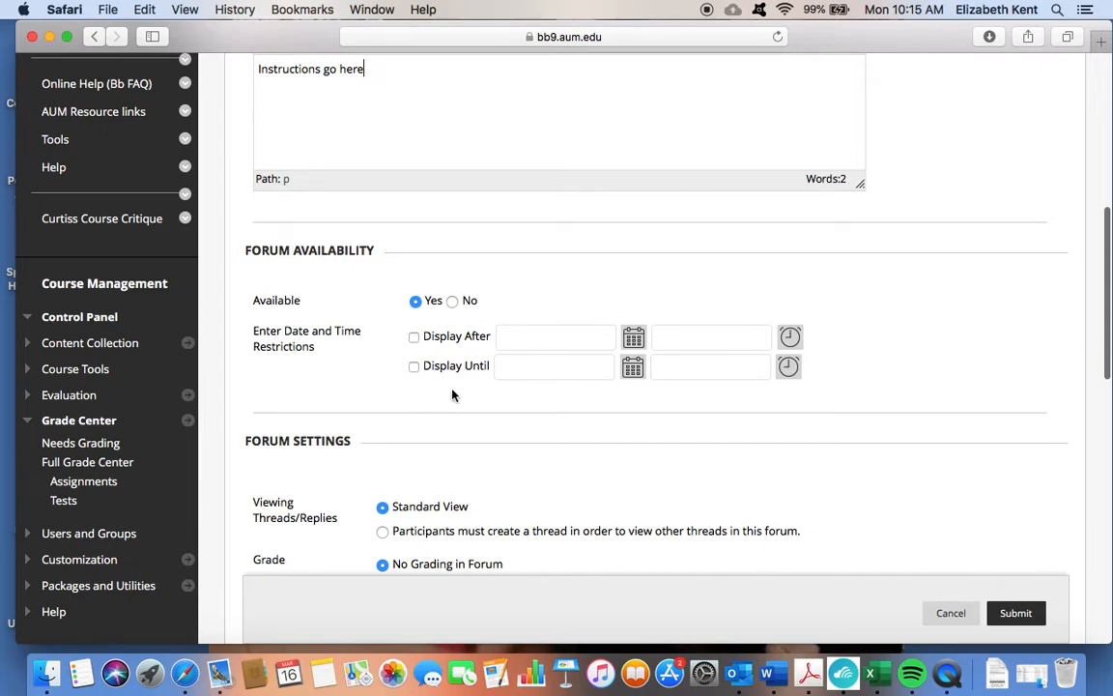
scroll(449, 392, down, 5)
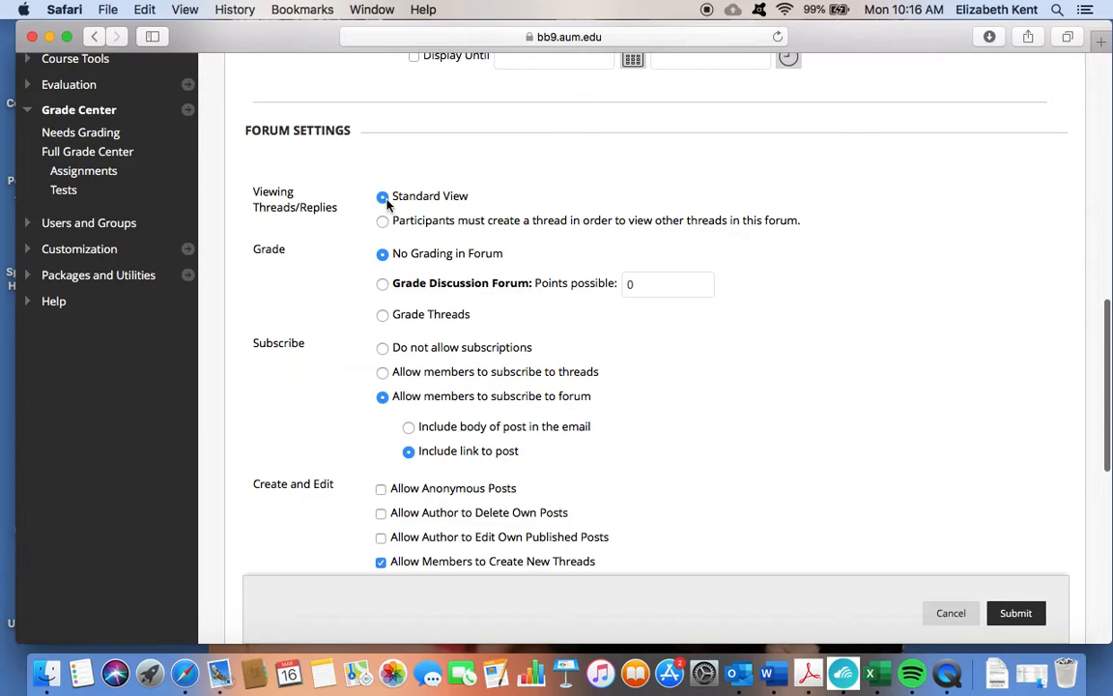
click(382, 221)
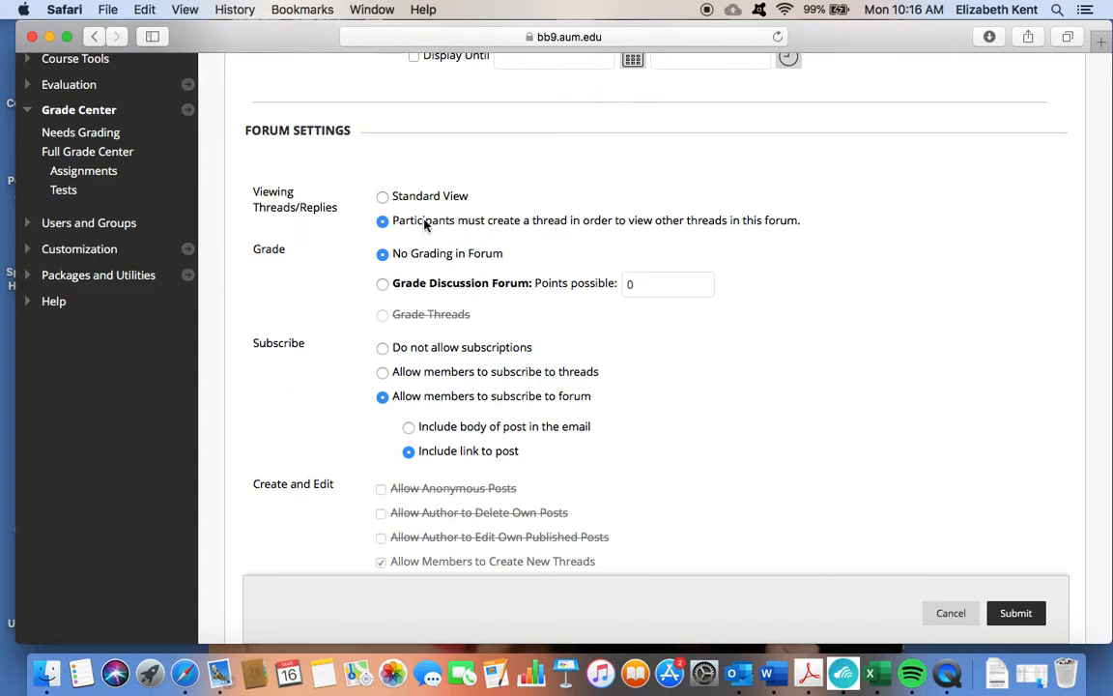
click(383, 197)
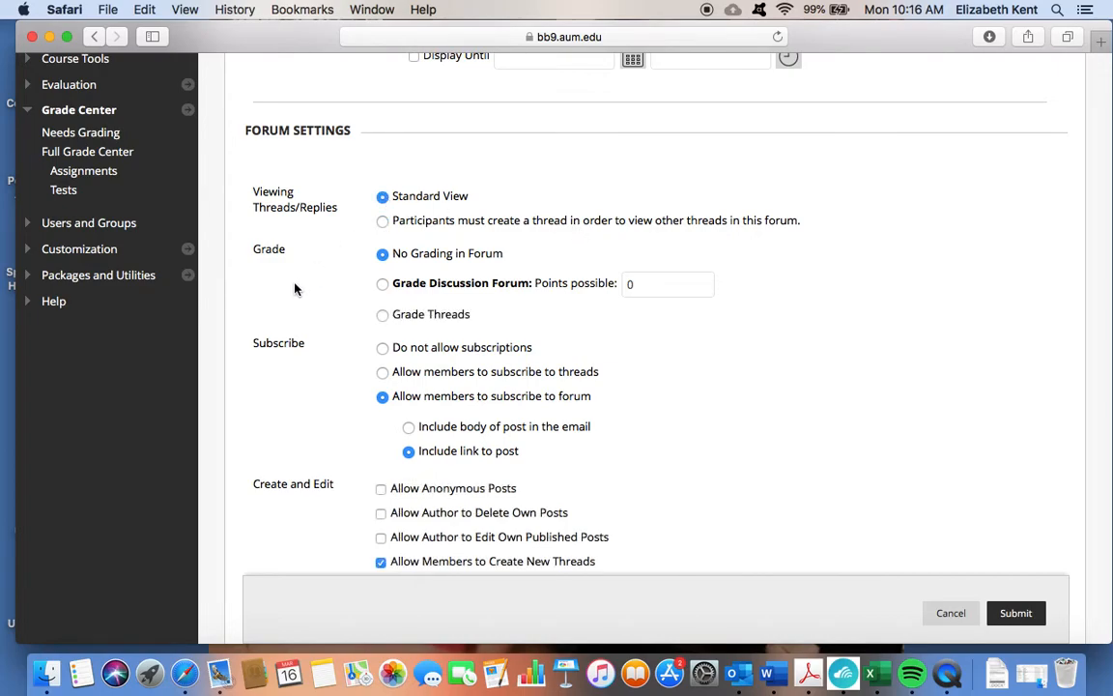
click(382, 221)
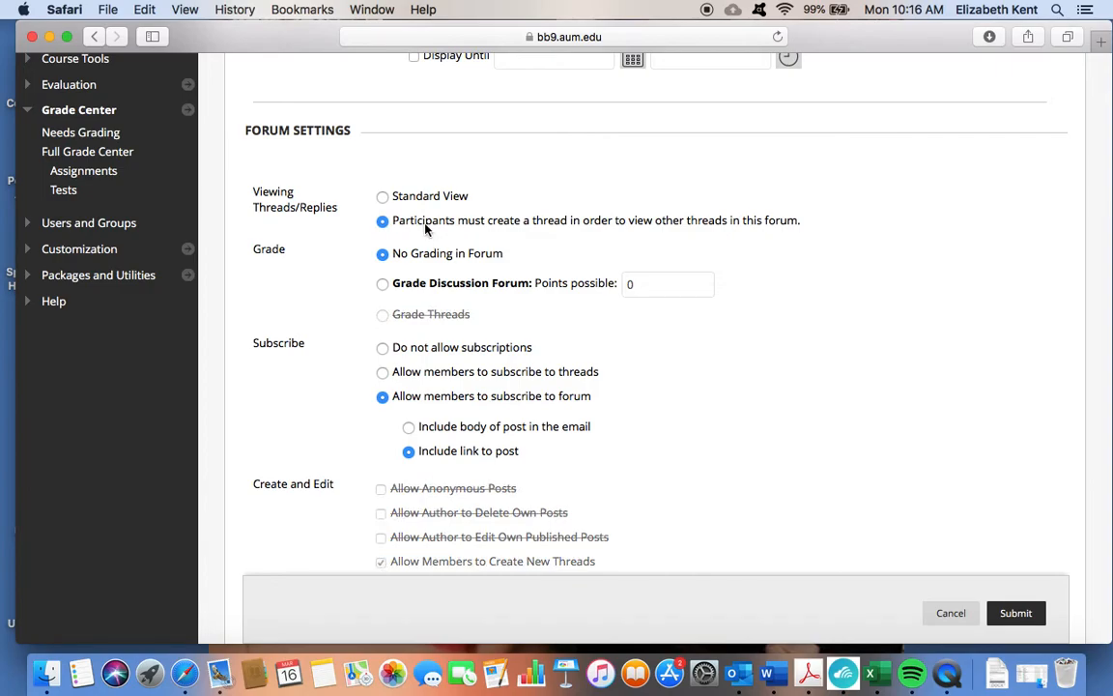
- Make the discussion forum graded with 20 points possible
click(382, 283)
double_click(647, 281)
text(20)
click(305, 323)
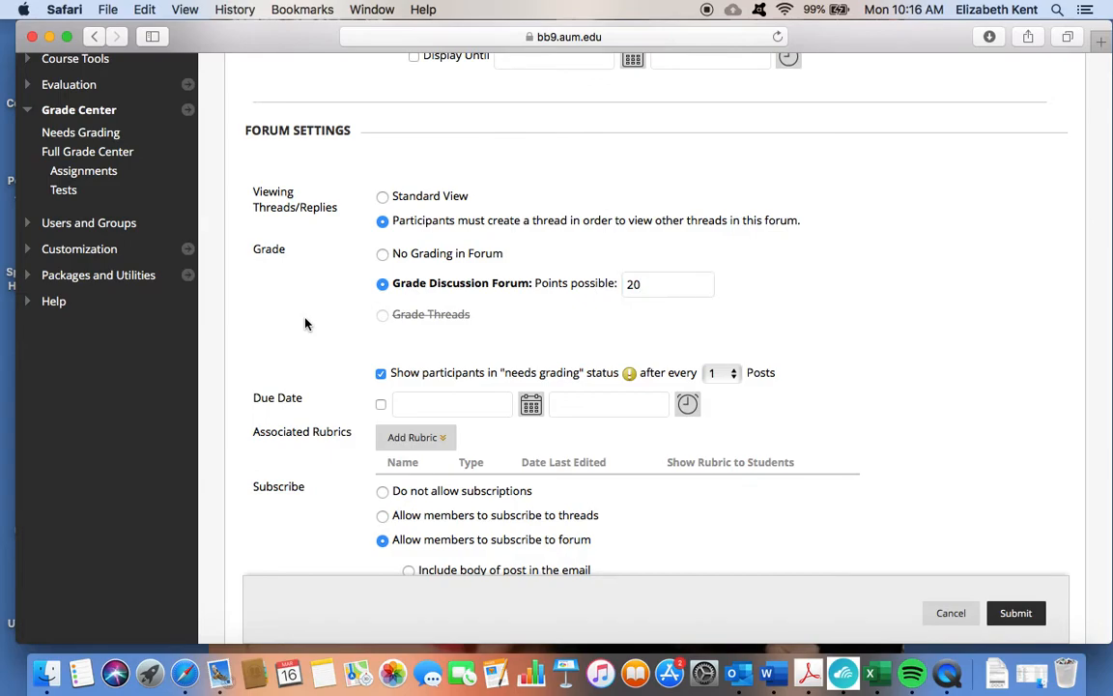
- Enable the forum's due date and set it to 07/09/2020 at 11:59 PM
scroll(332, 340, down, 5)
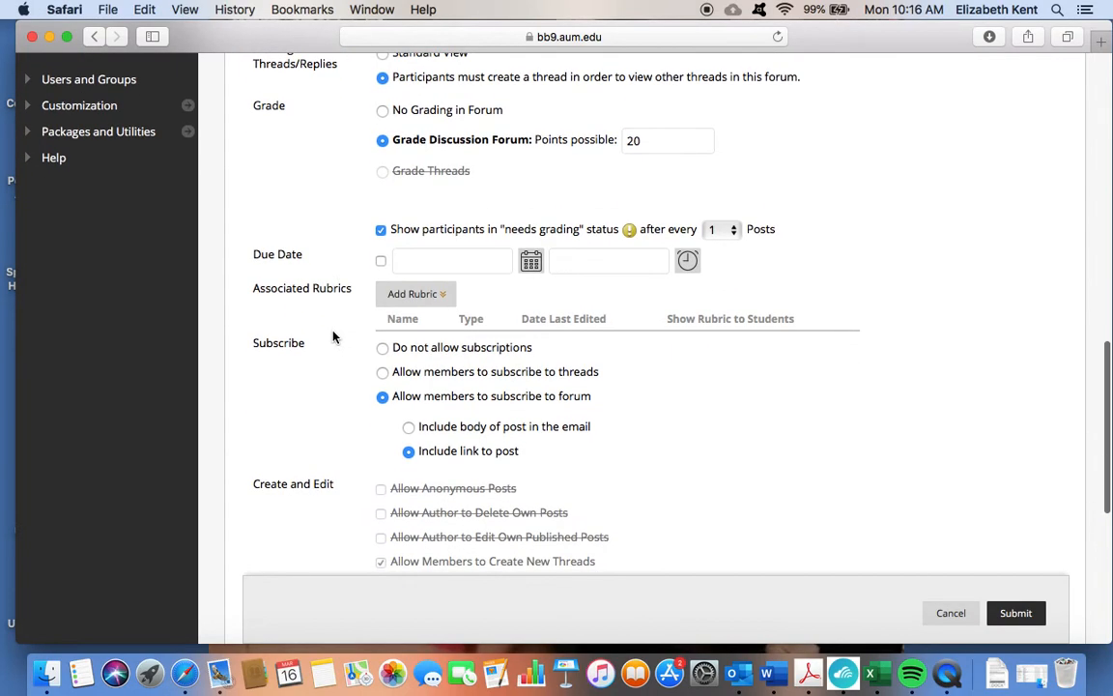
click(381, 261)
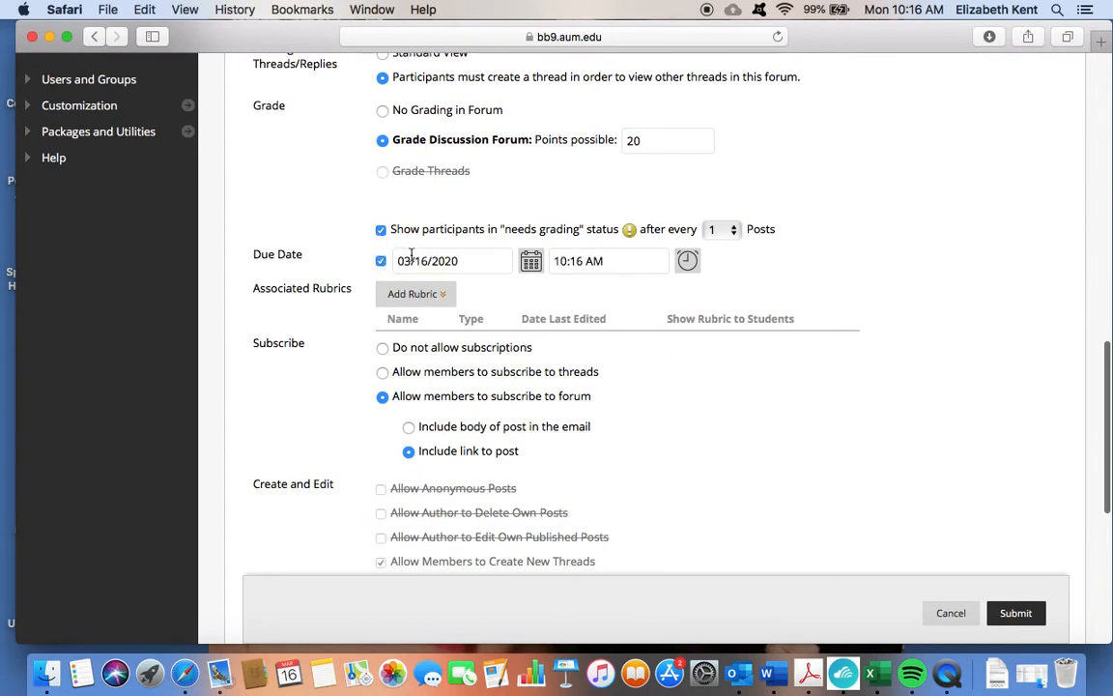
click(531, 261)
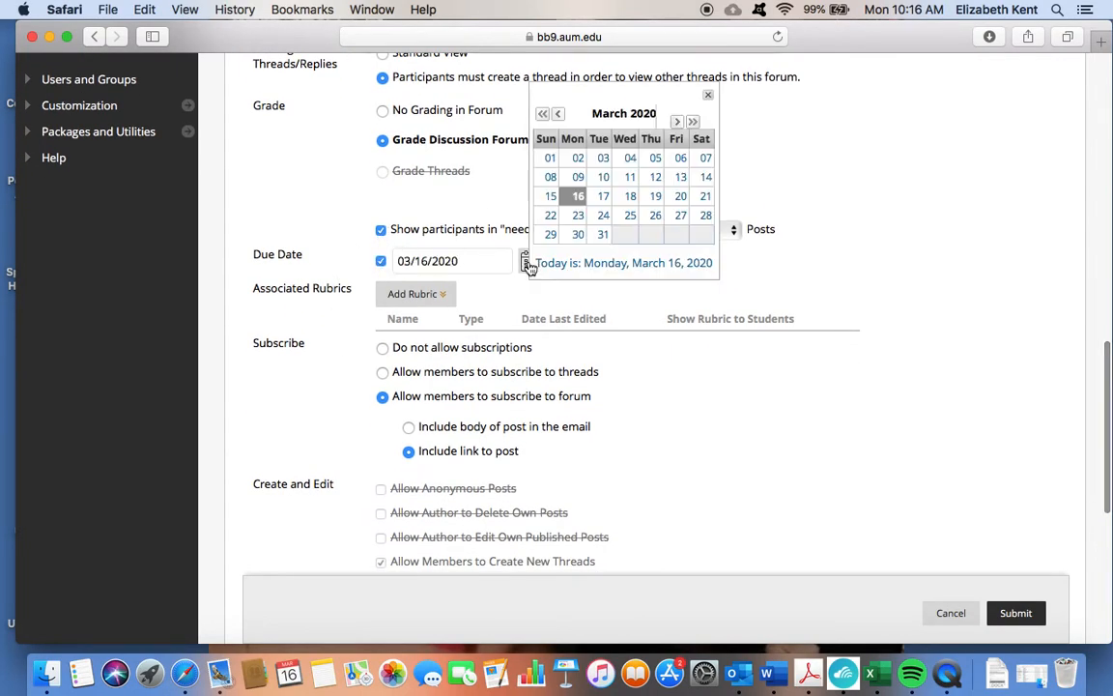
click(678, 123)
click(678, 123)
click(678, 122)
click(678, 122)
click(651, 177)
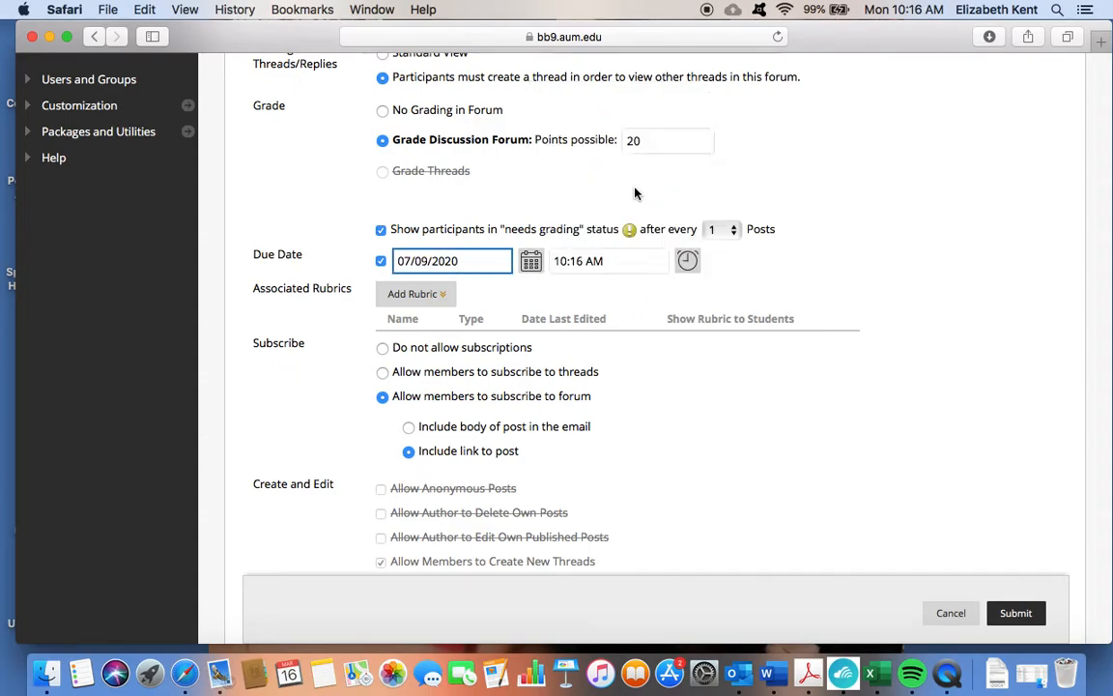
click(687, 260)
scroll(691, 261, down, 5)
scroll(692, 264, down, 10)
click(695, 277)
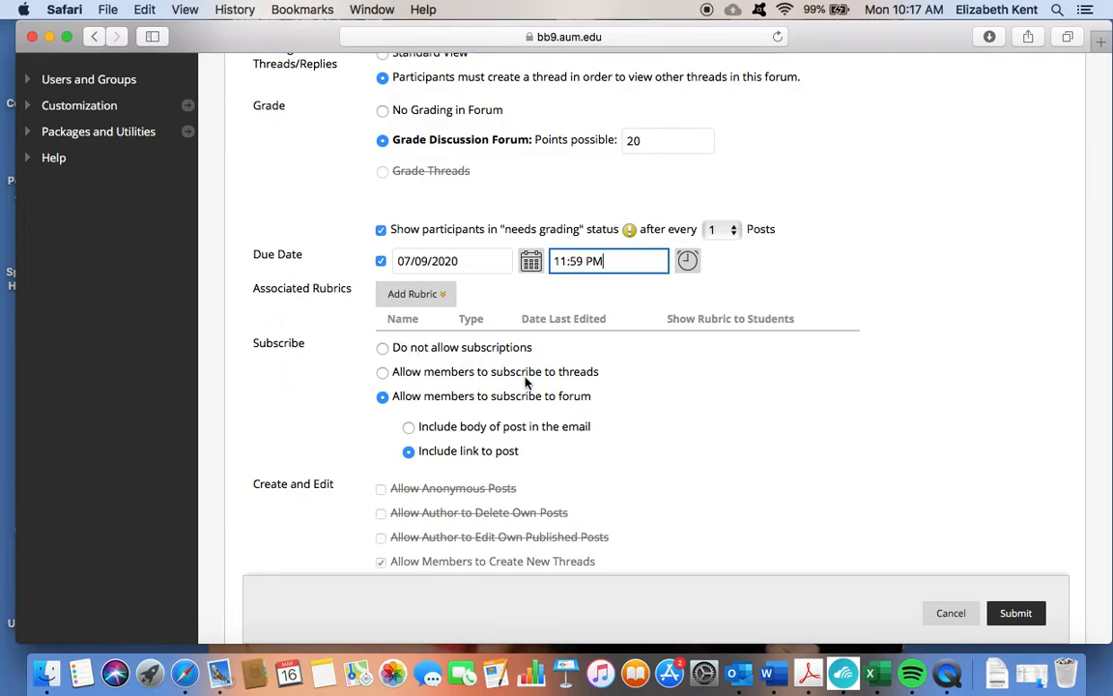
- Review the subscription, create and edit, and additional options, and submit the Discussion 1 forum
scroll(524, 381, down, 5)
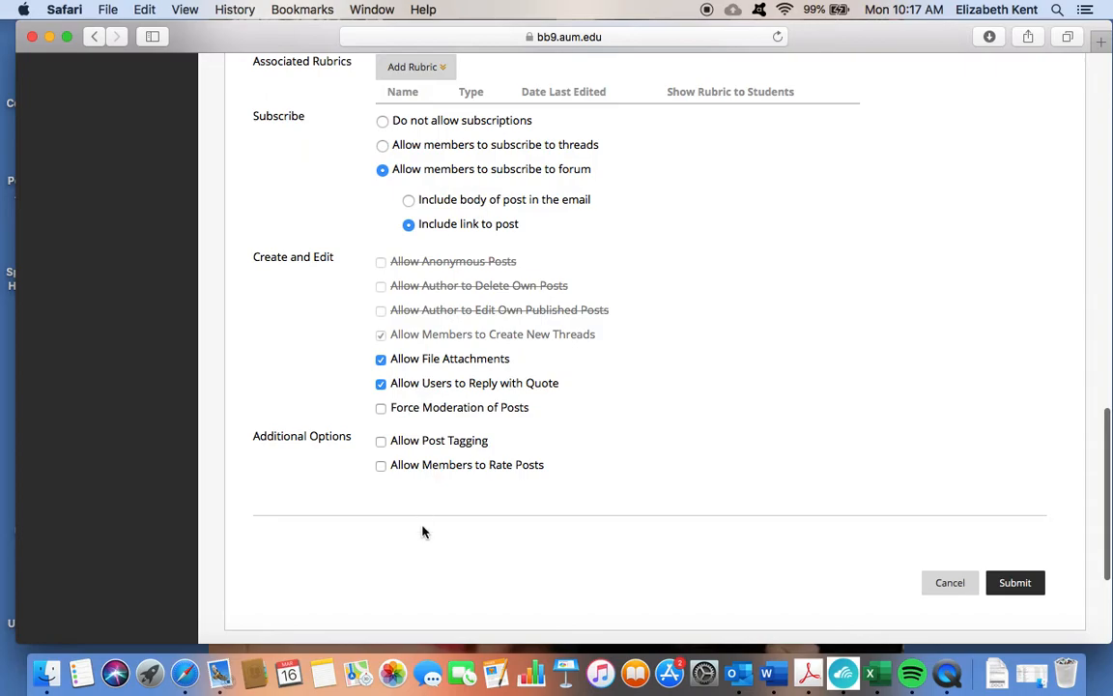
scroll(517, 537, down, 3)
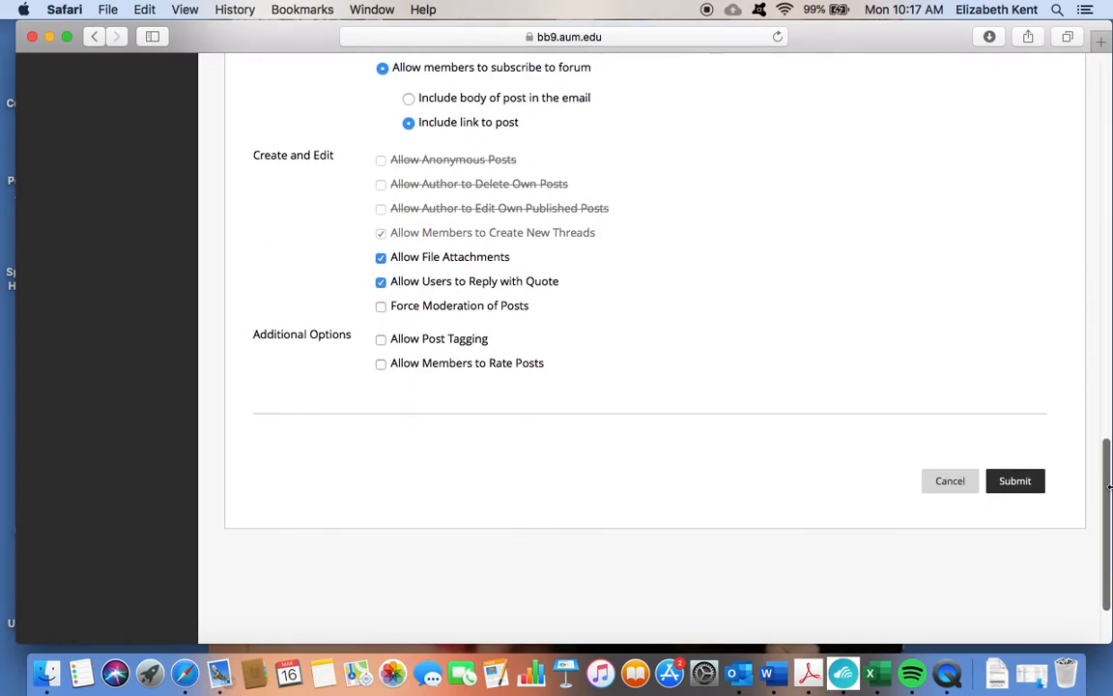
click(1018, 486)
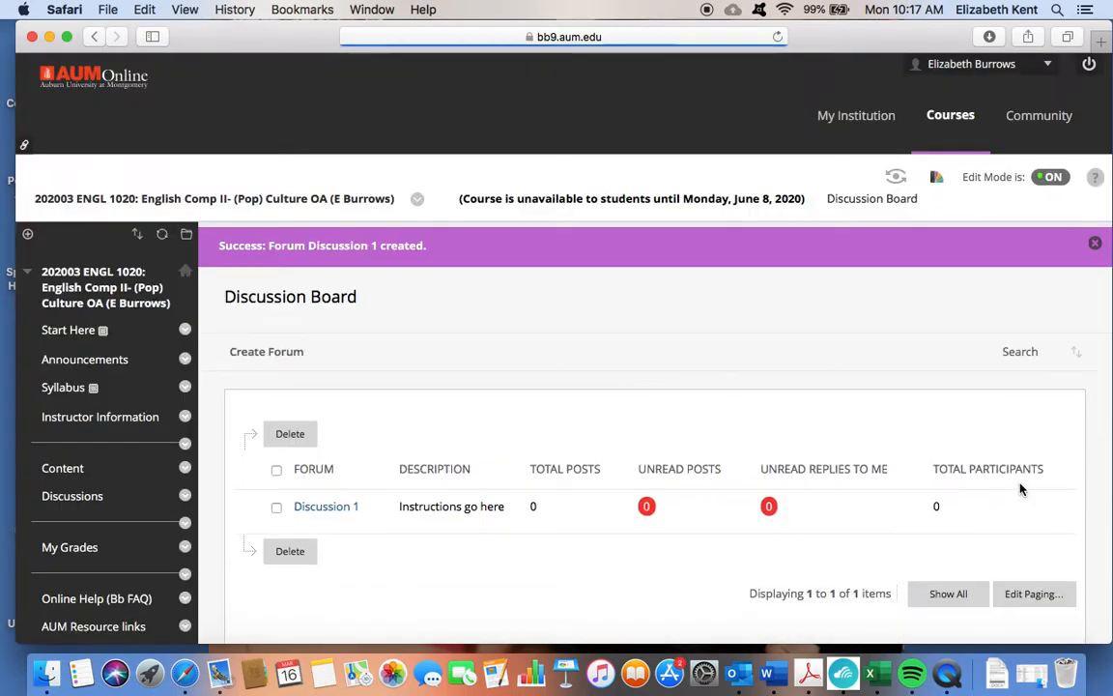
- Create a content folder named Discussions in the course's Content area
scroll(530, 435, down, 5)
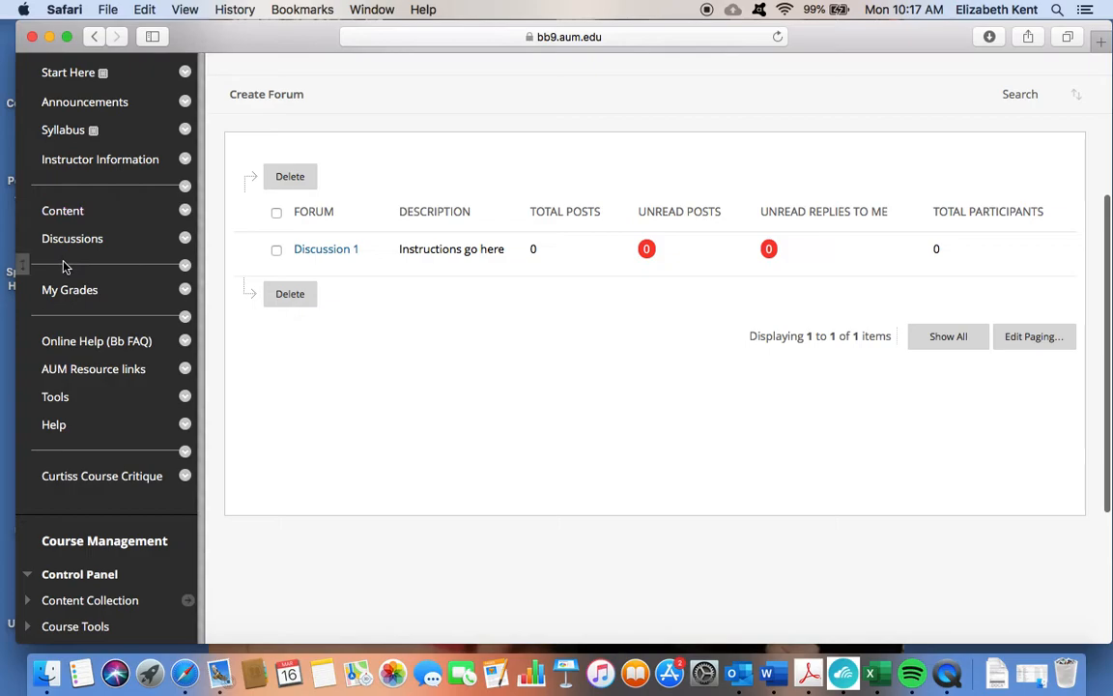
click(62, 212)
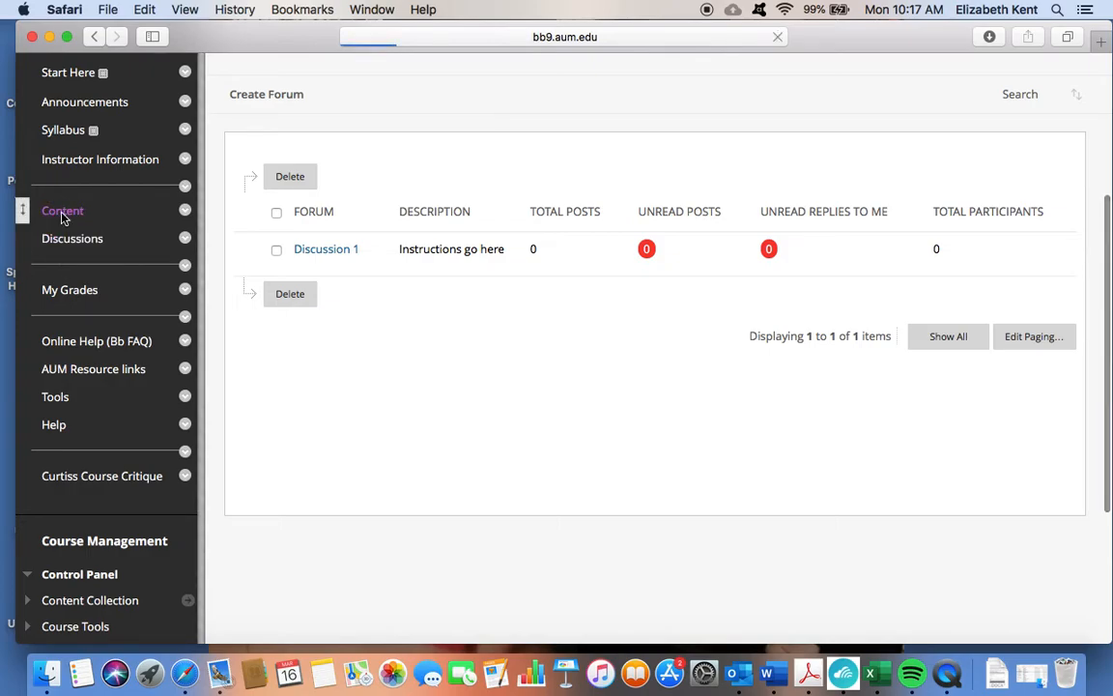
click(409, 295)
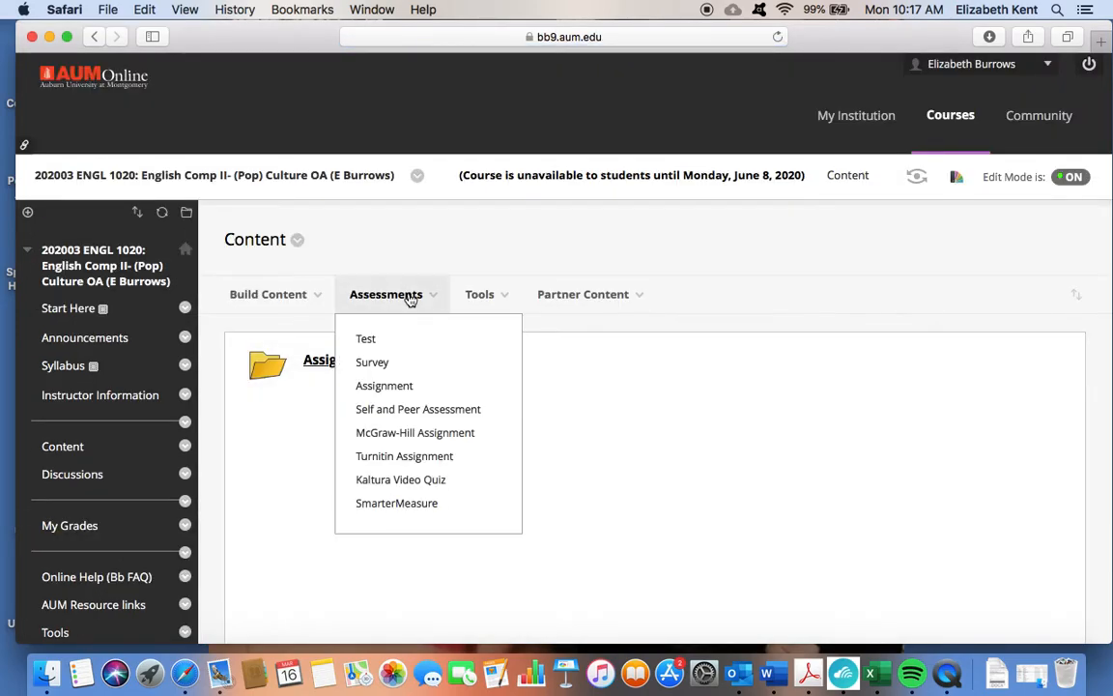
click(298, 295)
click(418, 365)
text(Discussions)
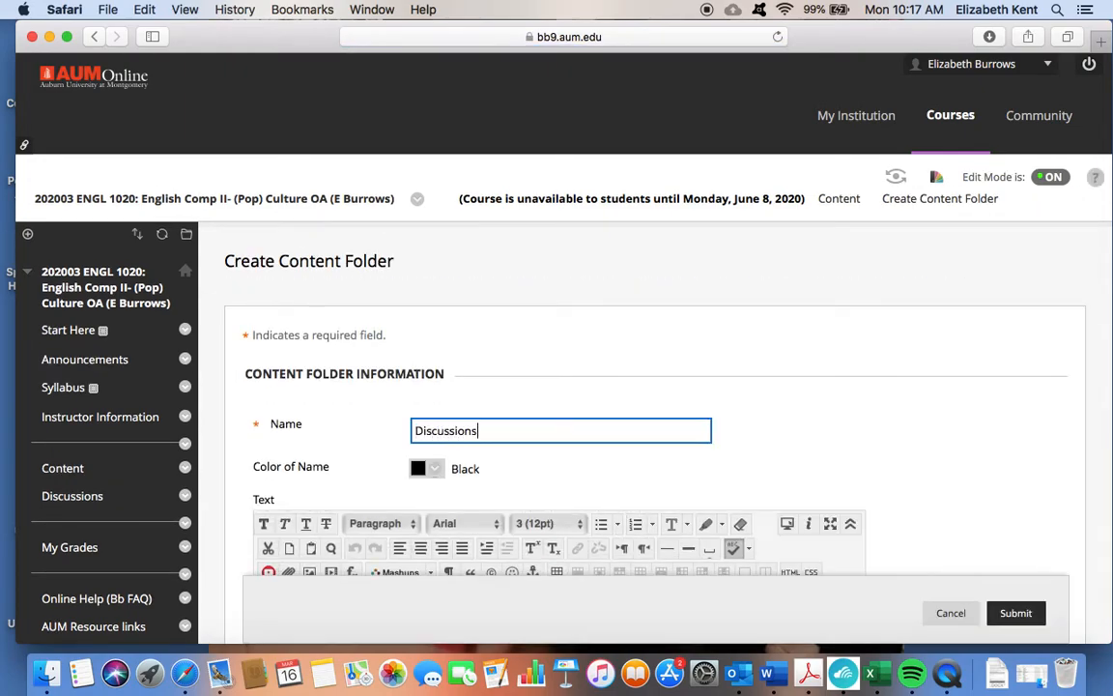
scroll(810, 415, down, 5)
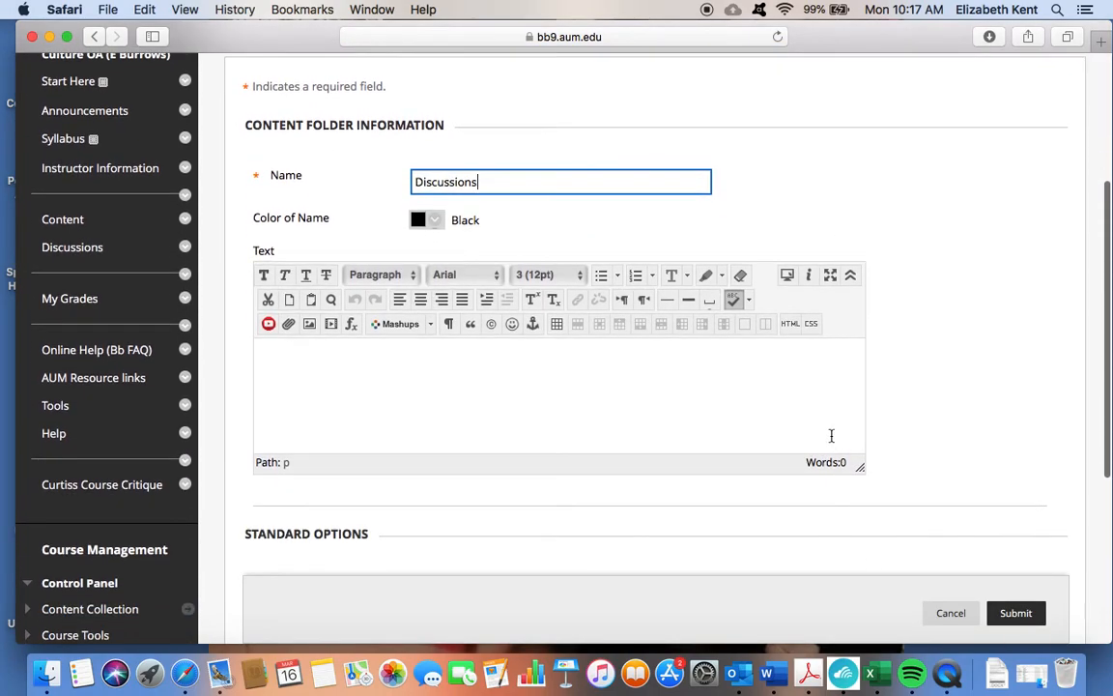
click(1001, 611)
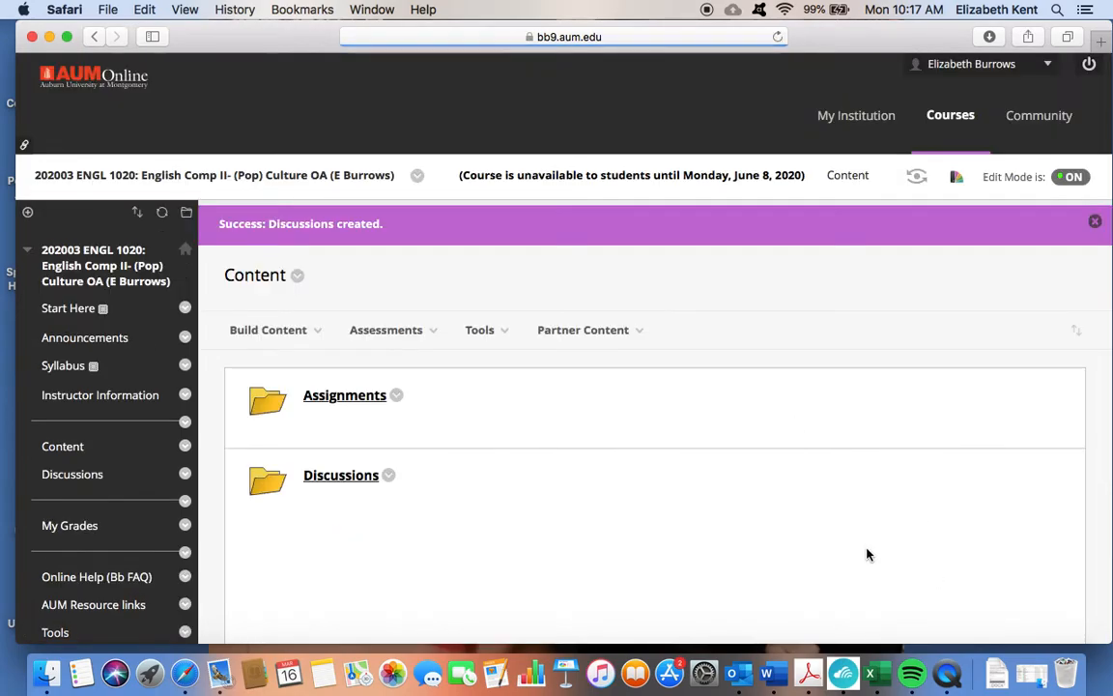
- Start a discussion board link in the Discussions folder that points to the Discussion 1 forum
click(357, 479)
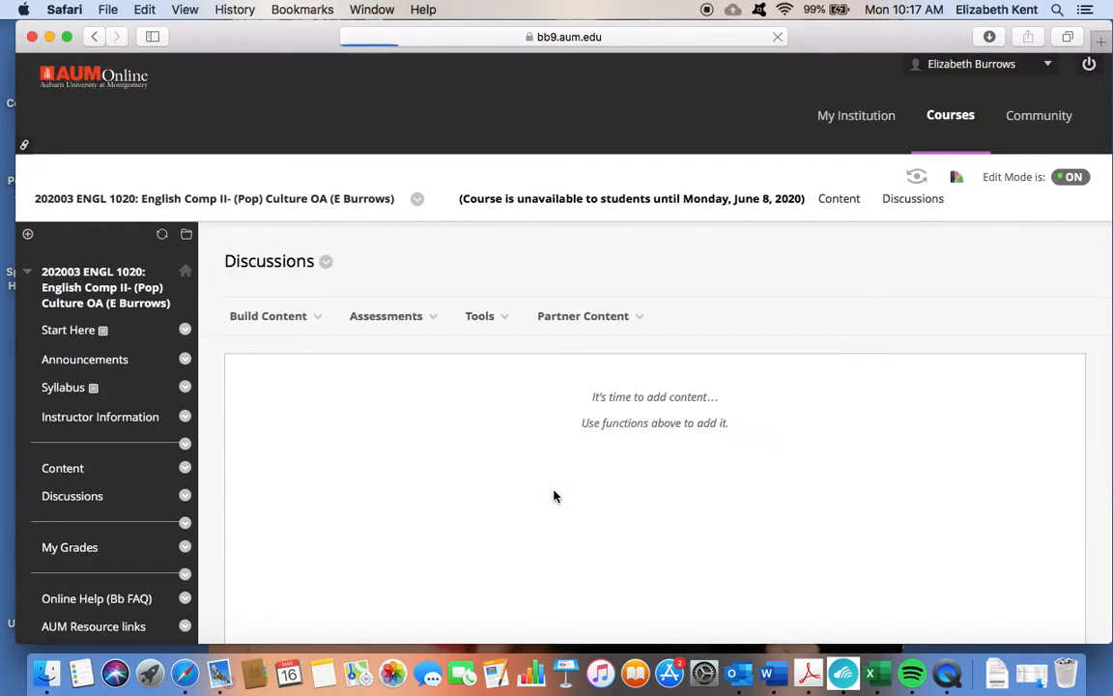
click(395, 319)
click(495, 321)
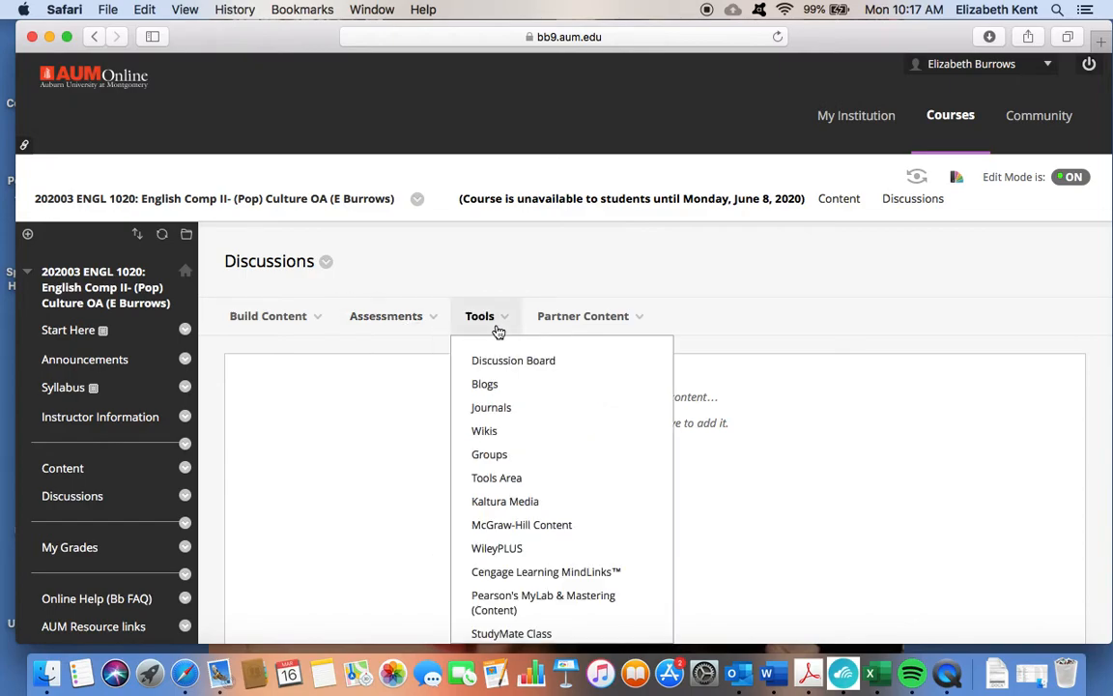
click(480, 361)
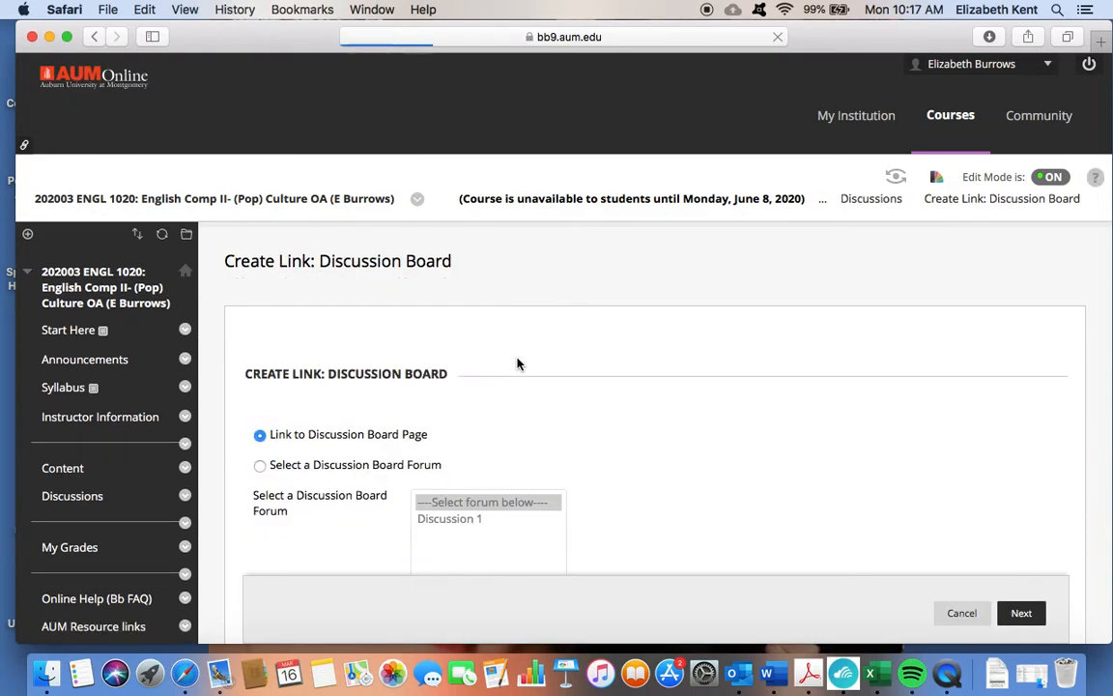
scroll(517, 363, down, 4)
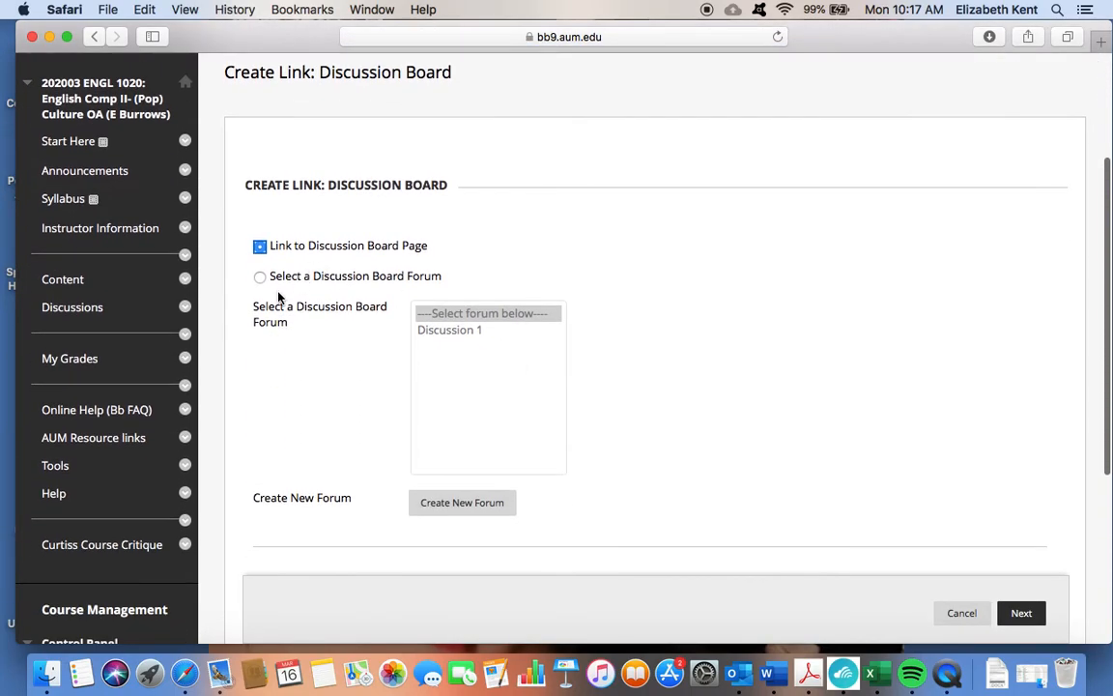
click(259, 277)
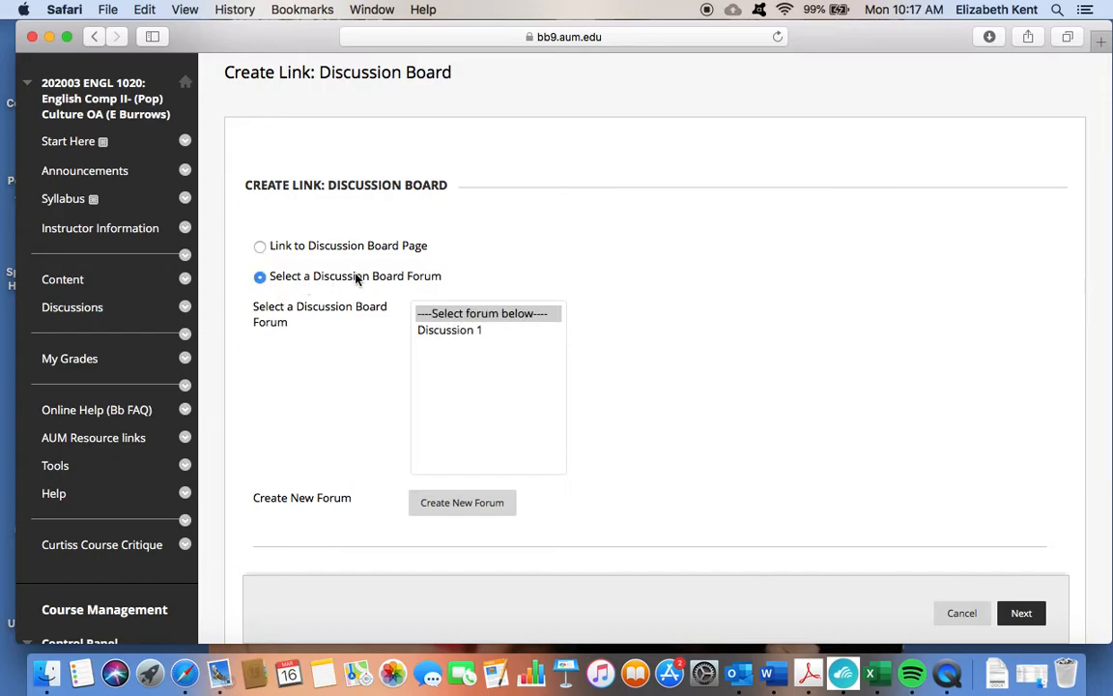
click(433, 331)
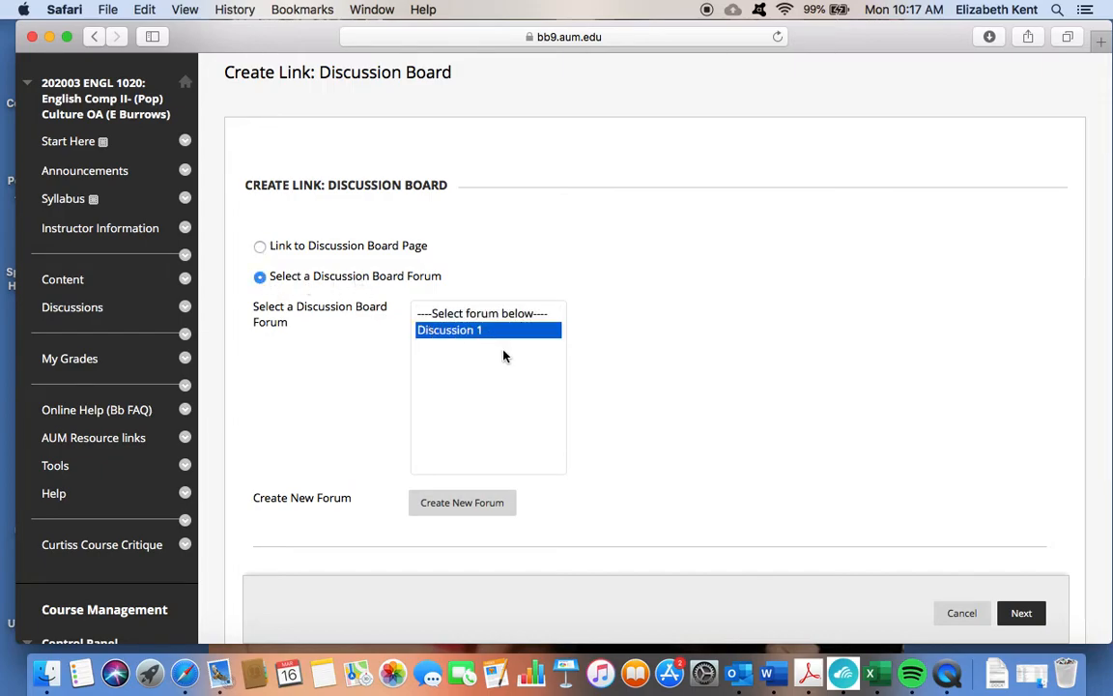
scroll(658, 465, down, 2)
click(532, 253)
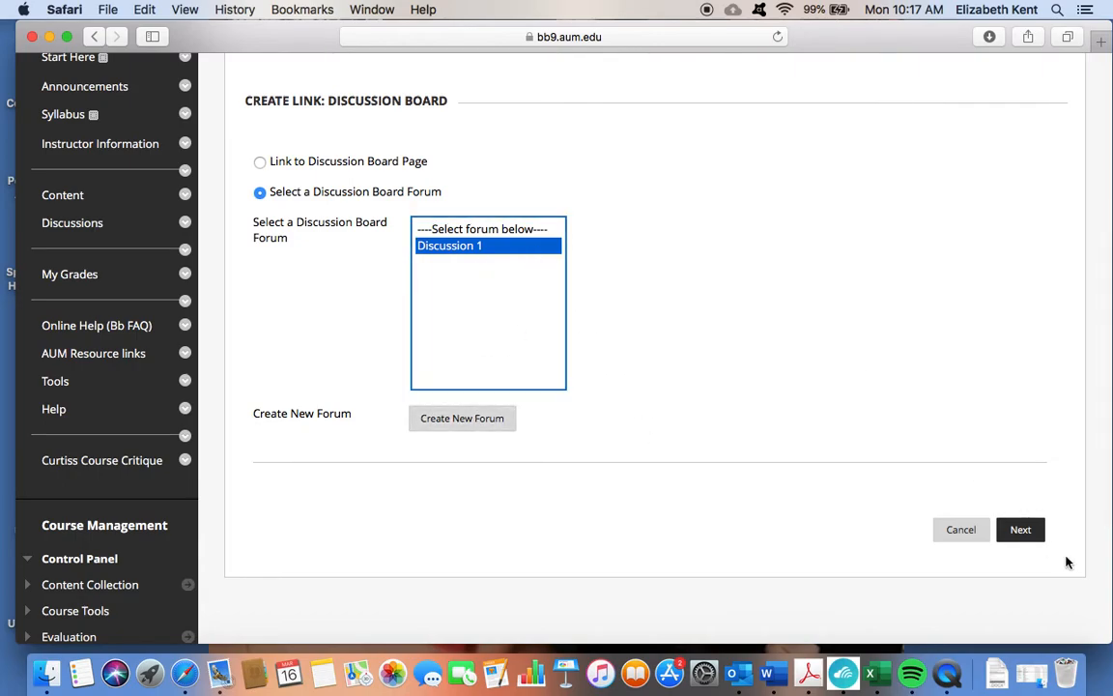
click(1026, 529)
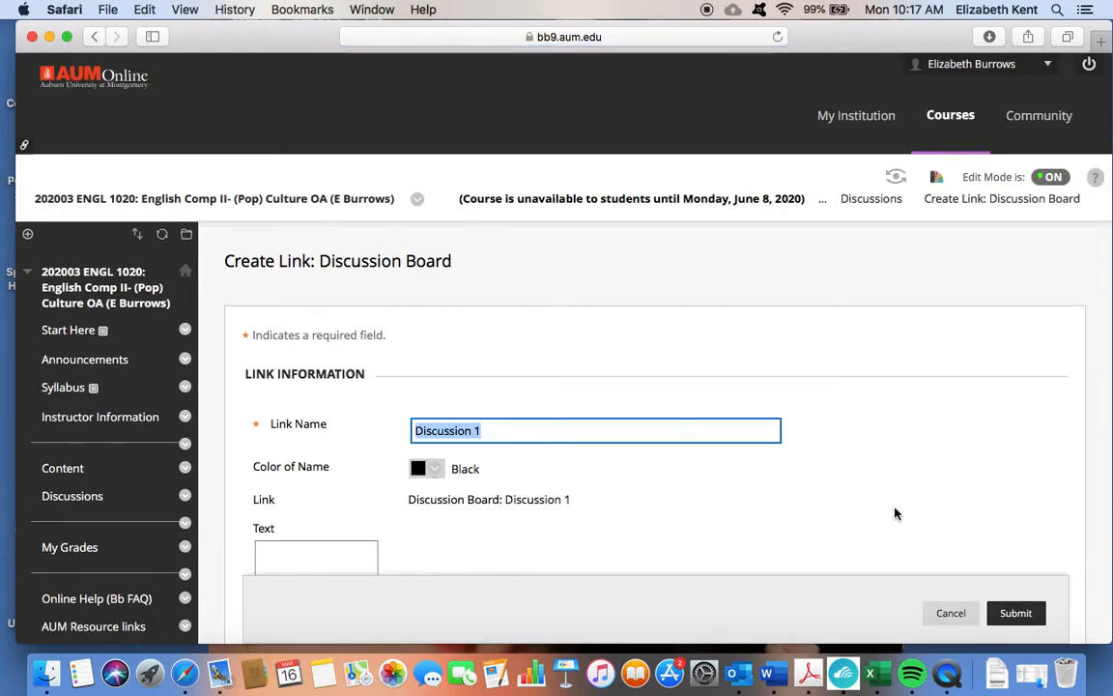
- Add the text "Instructions go here again" to the Discussion 1 link and submit it with the default options
scroll(895, 513, down, 5)
click(549, 392)
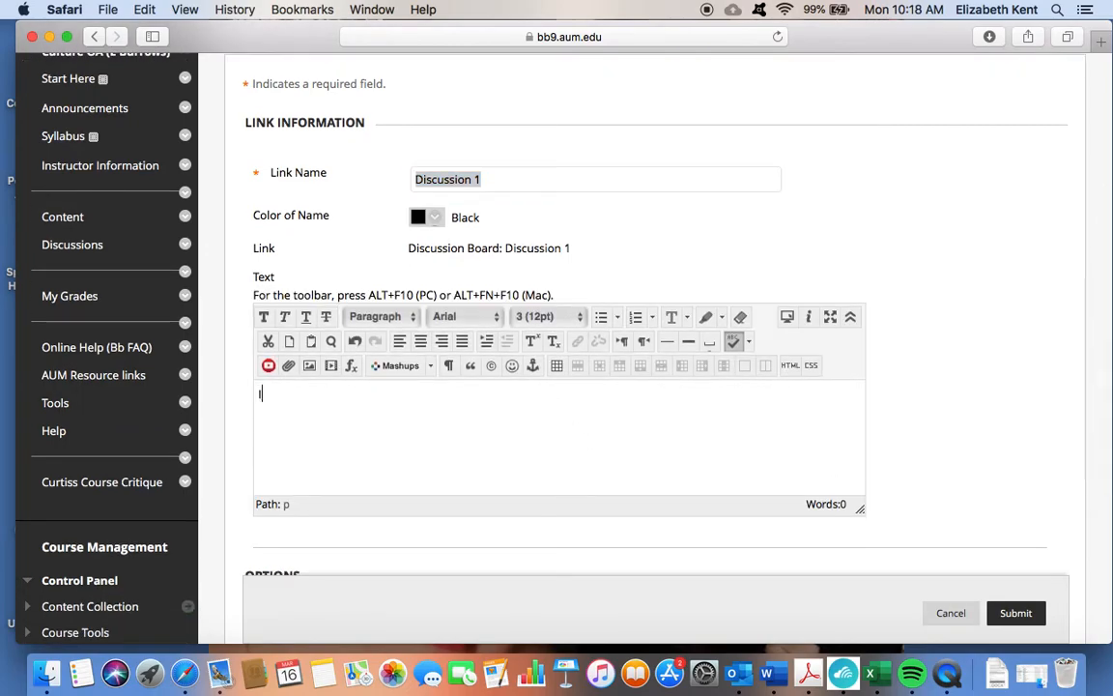
text(Instructions go here again)
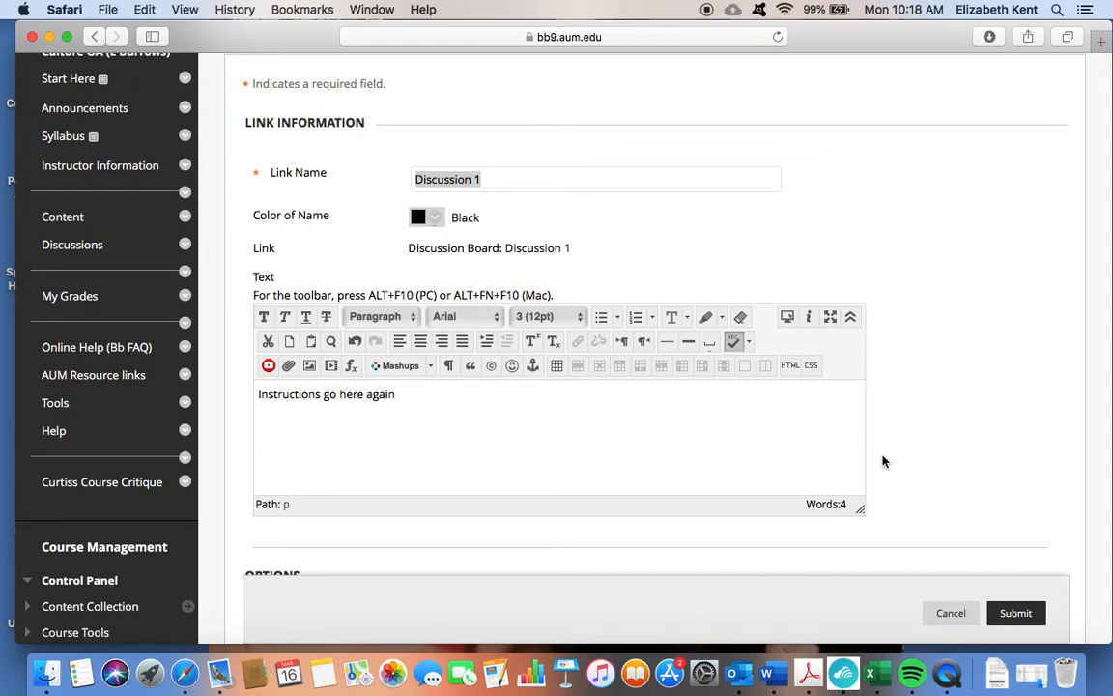
scroll(898, 464, down, 5)
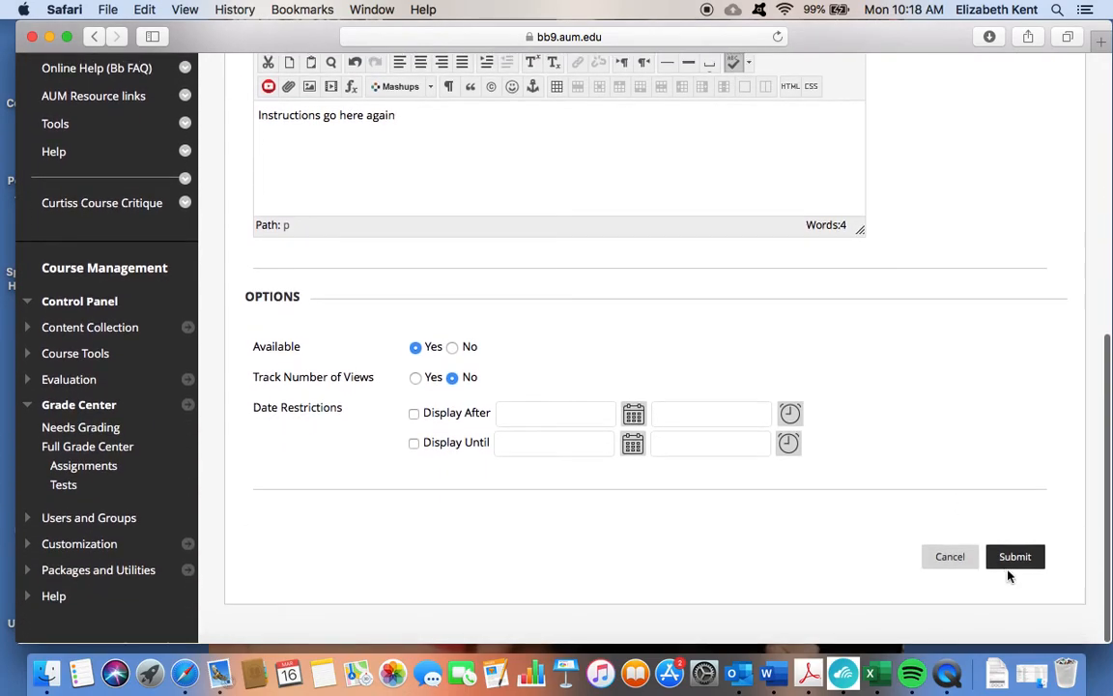
click(1024, 560)
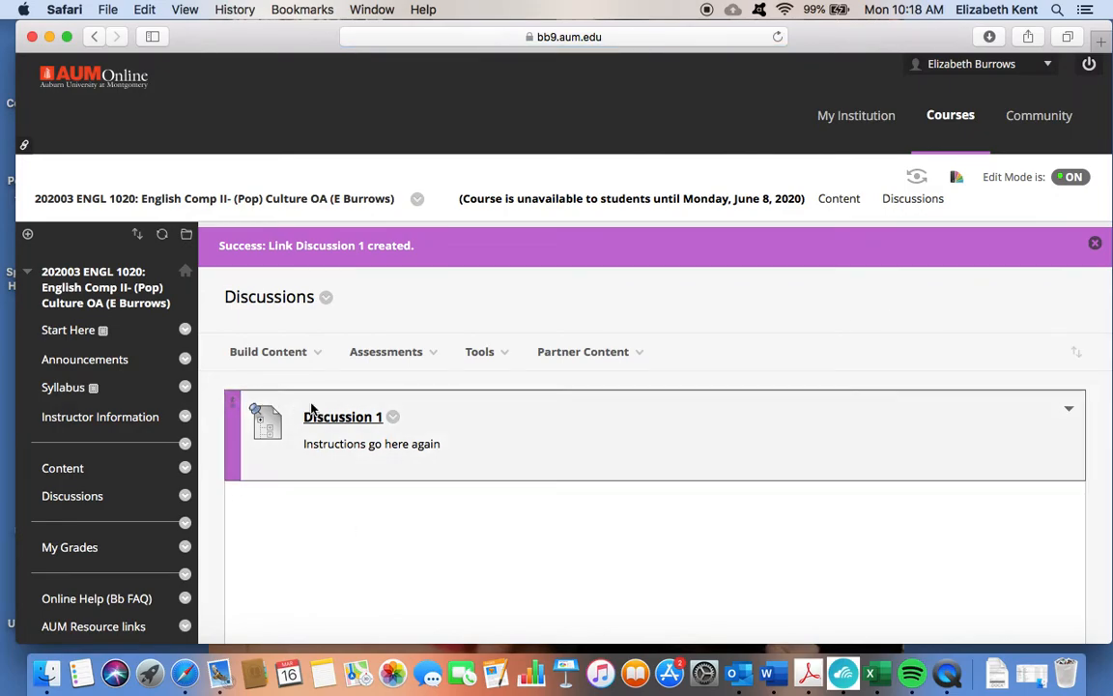
- View the forum list on the course's Discussion Board page
click(319, 352)
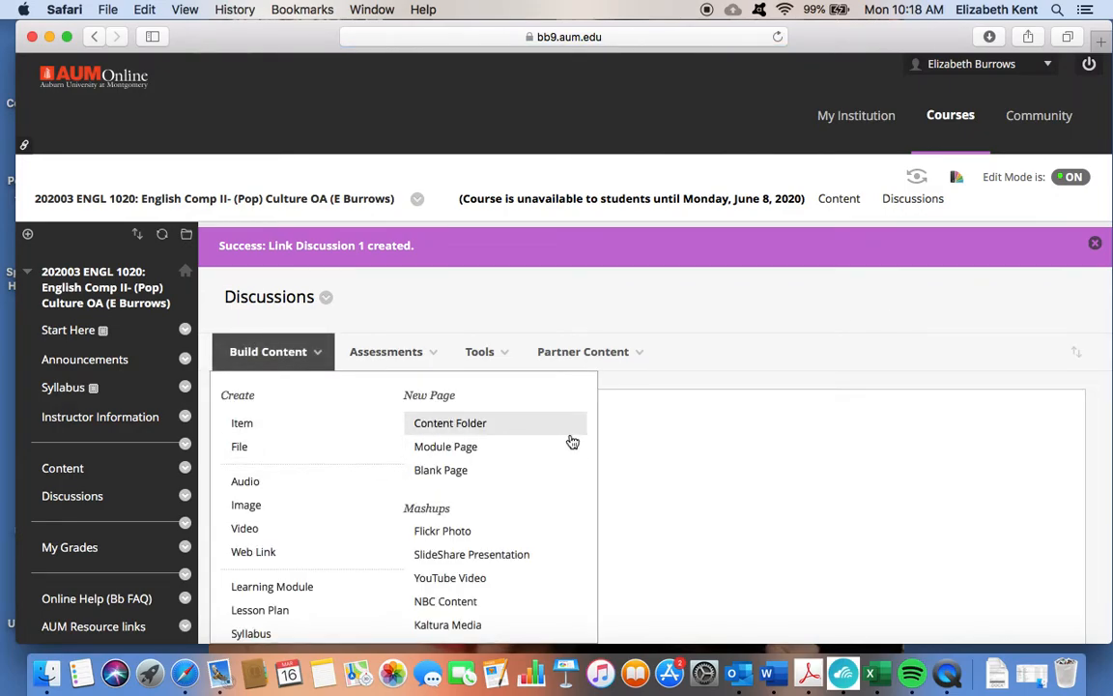
click(75, 495)
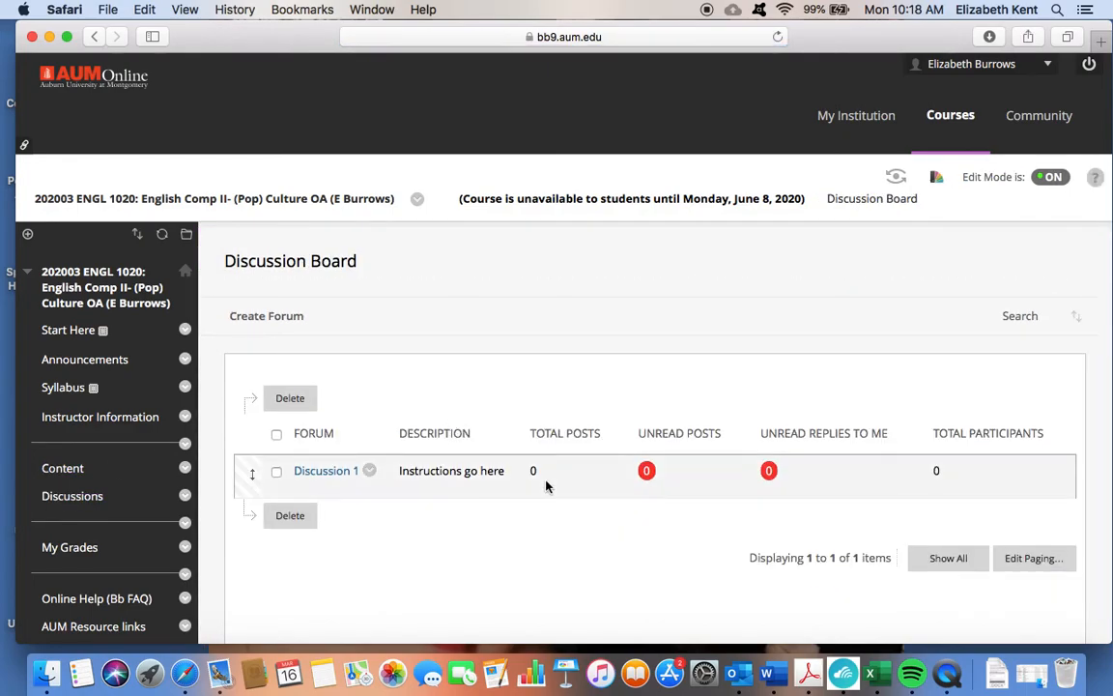
scroll(545, 486, down, 3)
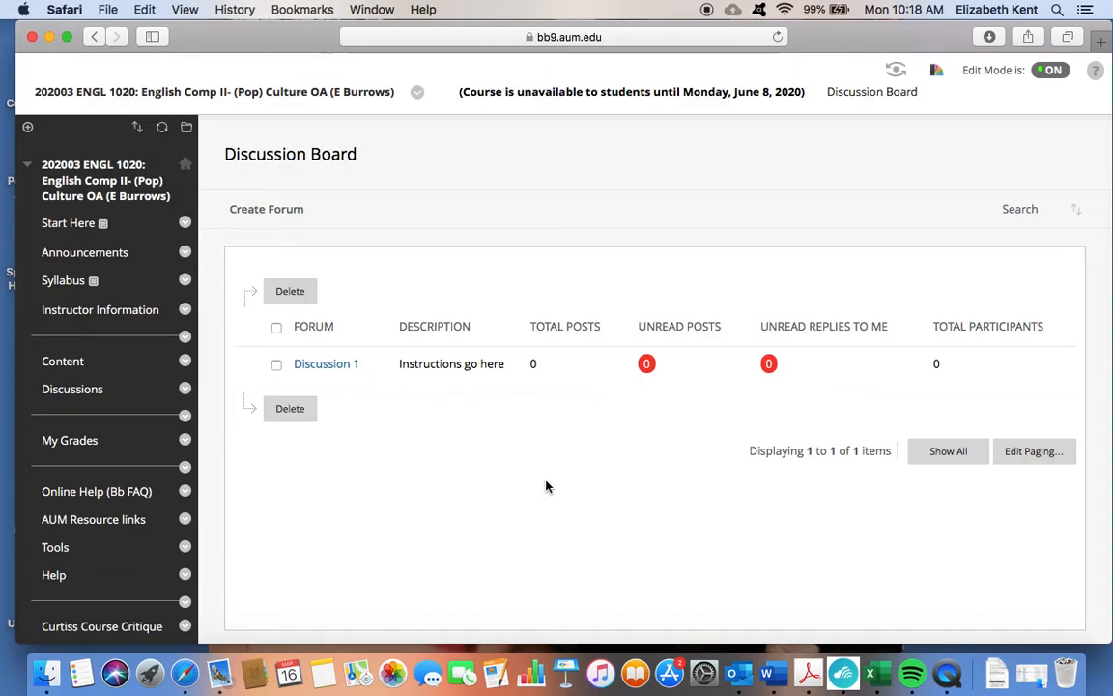
- Open the Discussion 1 forum through the Discussions folder in the course's Content area
click(63, 360)
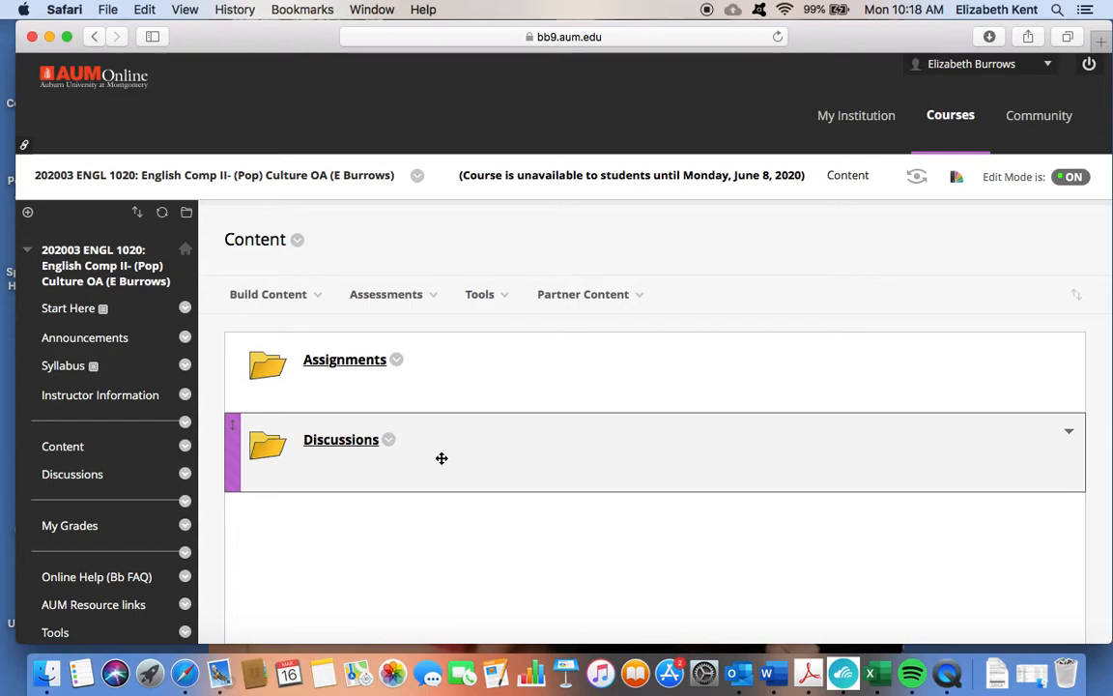
scroll(442, 458, down, 2)
click(332, 345)
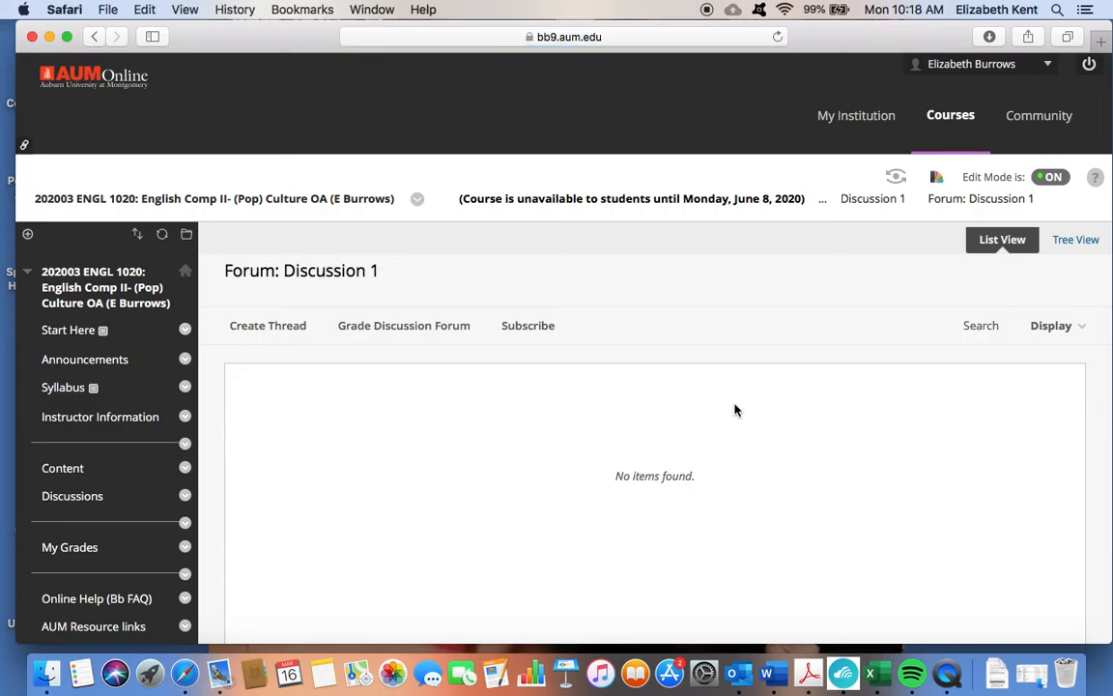
scroll(734, 410, down, 2)
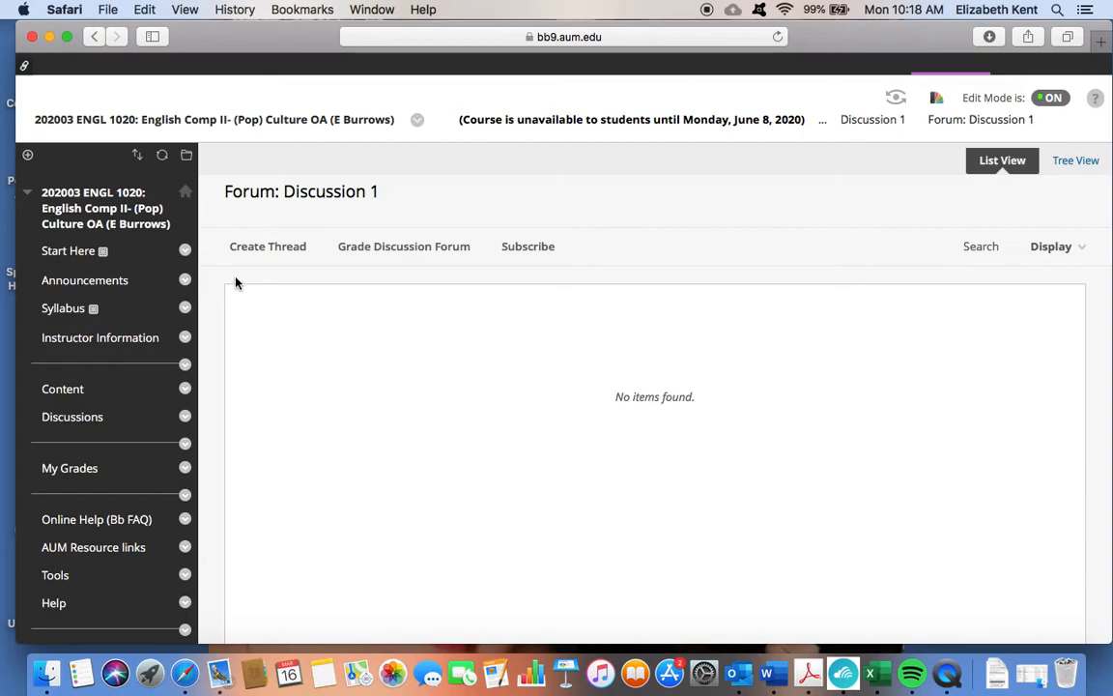
- Examine the new thread form's forum description, subject, message and attachment fields, and cancel without creating a thread
click(270, 247)
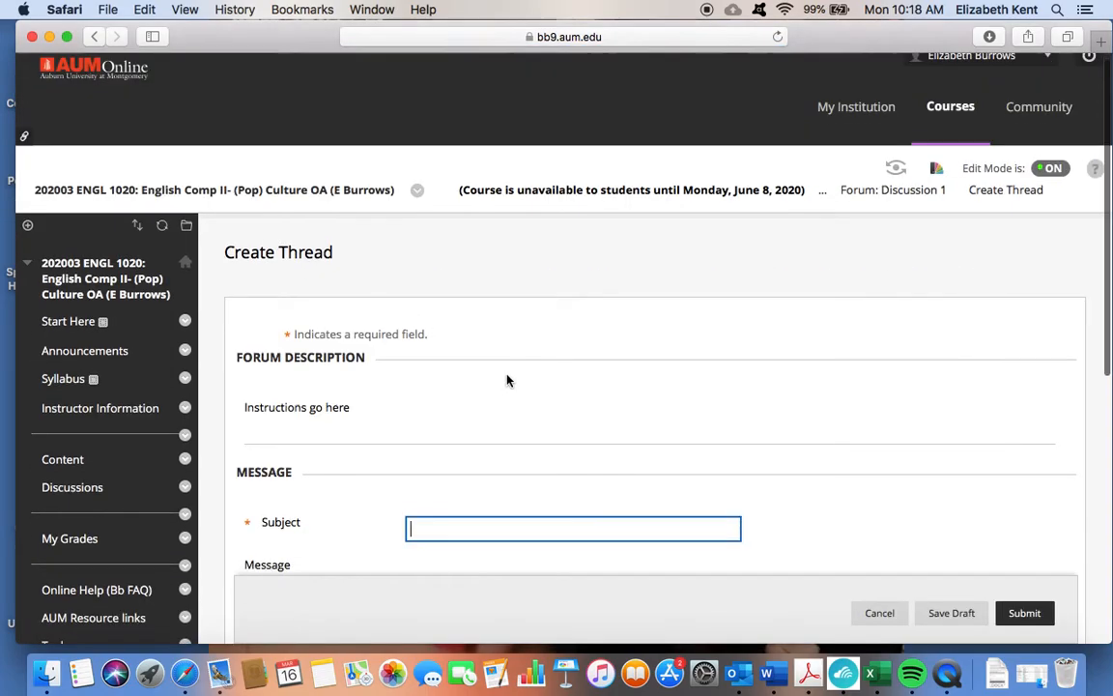
scroll(507, 380, down, 5)
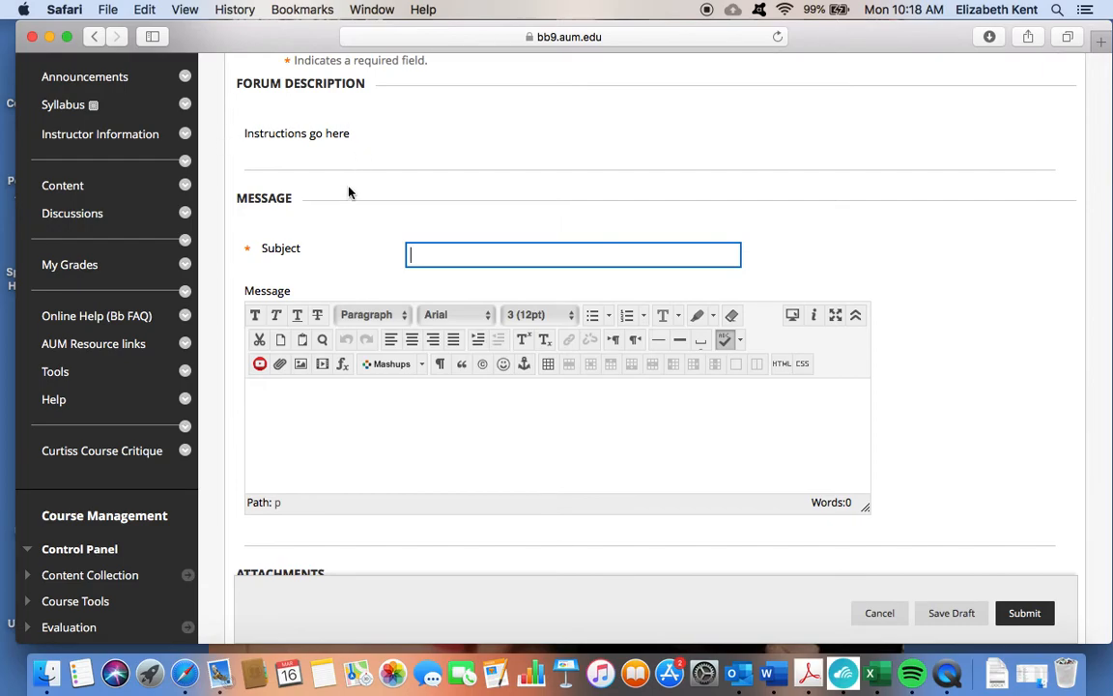
click(369, 439)
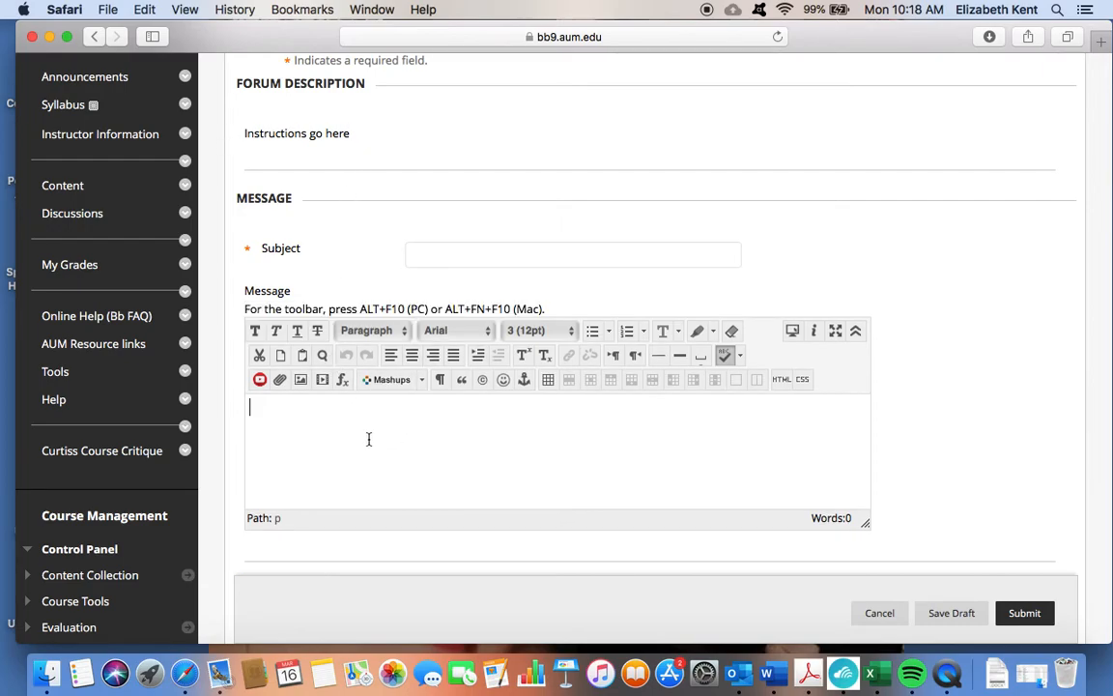
scroll(873, 439, down, 4)
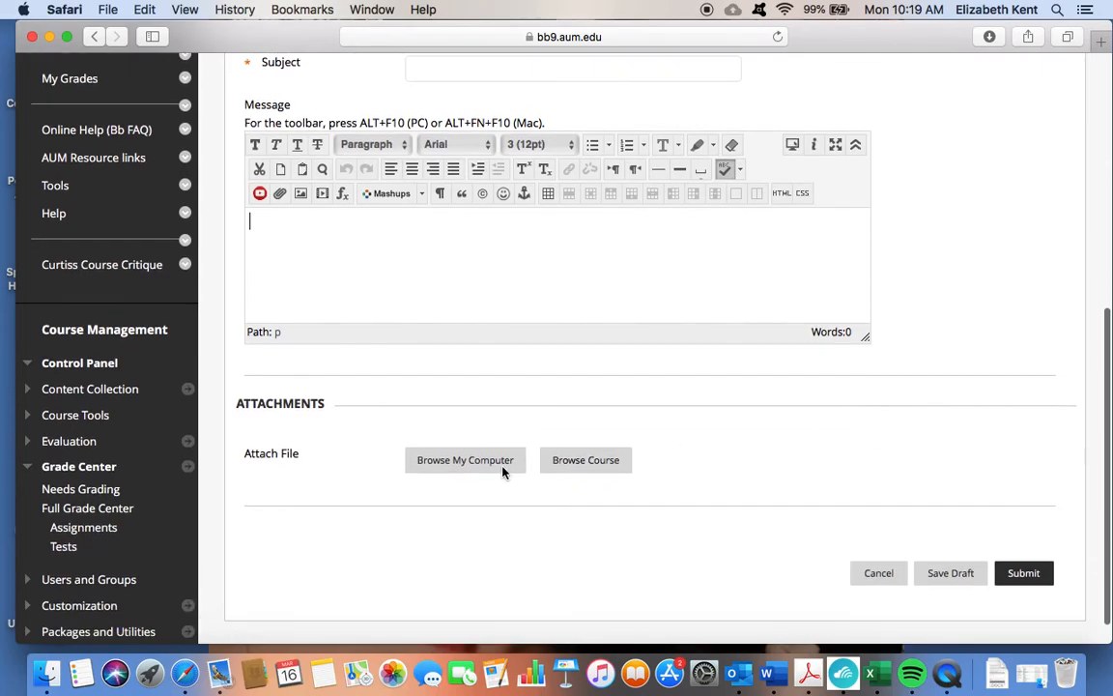
scroll(840, 448, up, 3)
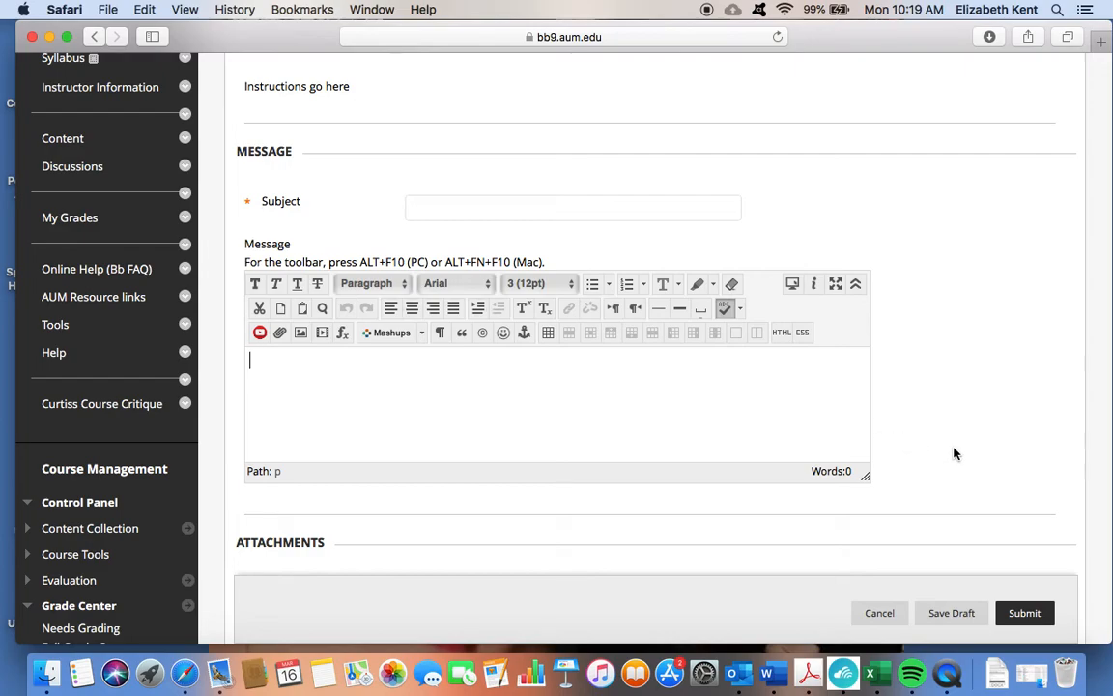
scroll(953, 452, down, 3)
scroll(954, 453, up, 1)
scroll(954, 453, up, 4)
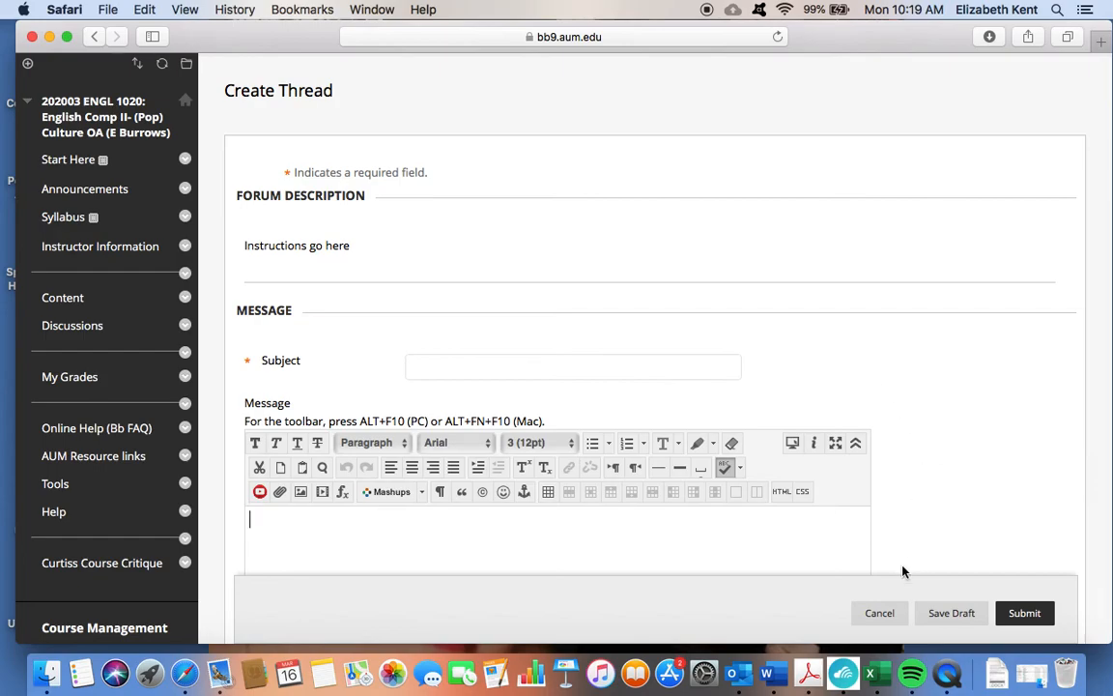
click(882, 614)
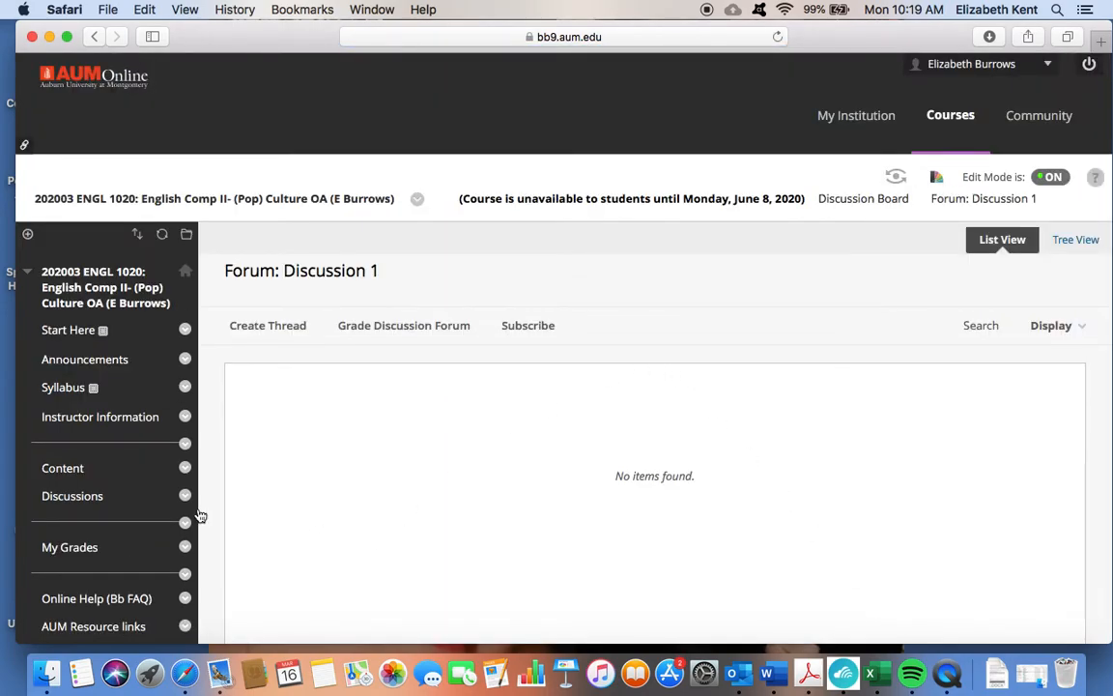
scroll(211, 486, down, 4)
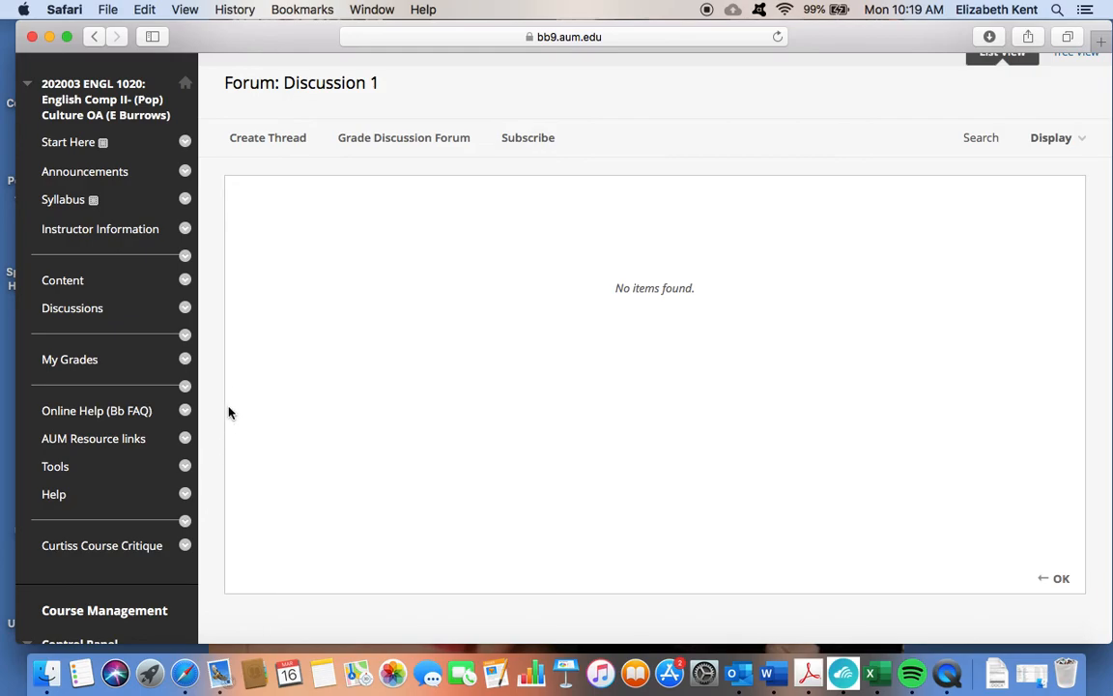
scroll(232, 403, up, 4)
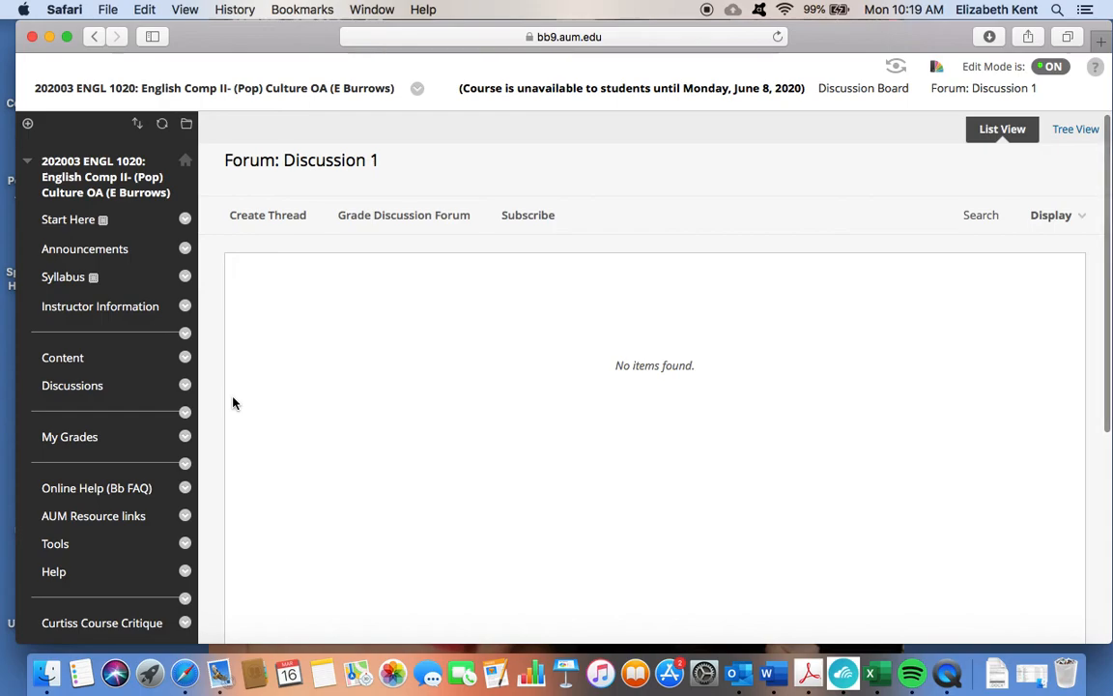